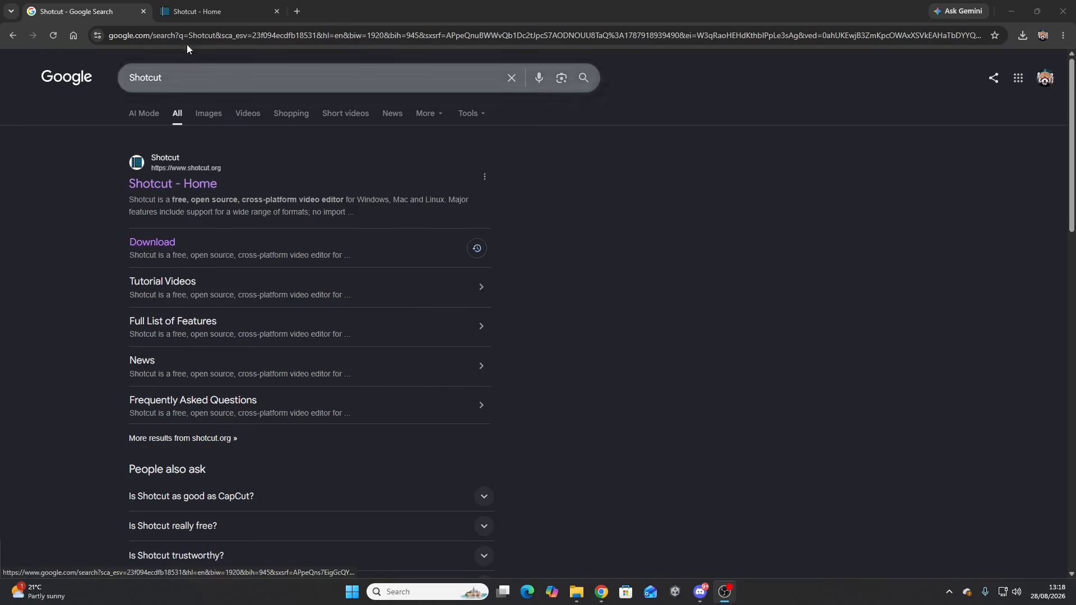
- Download the Windows installer for Intel or AMD CPUs from the Shotcut website and check its download progress
{"action": "left_click", "coordinate": [193, 11]}
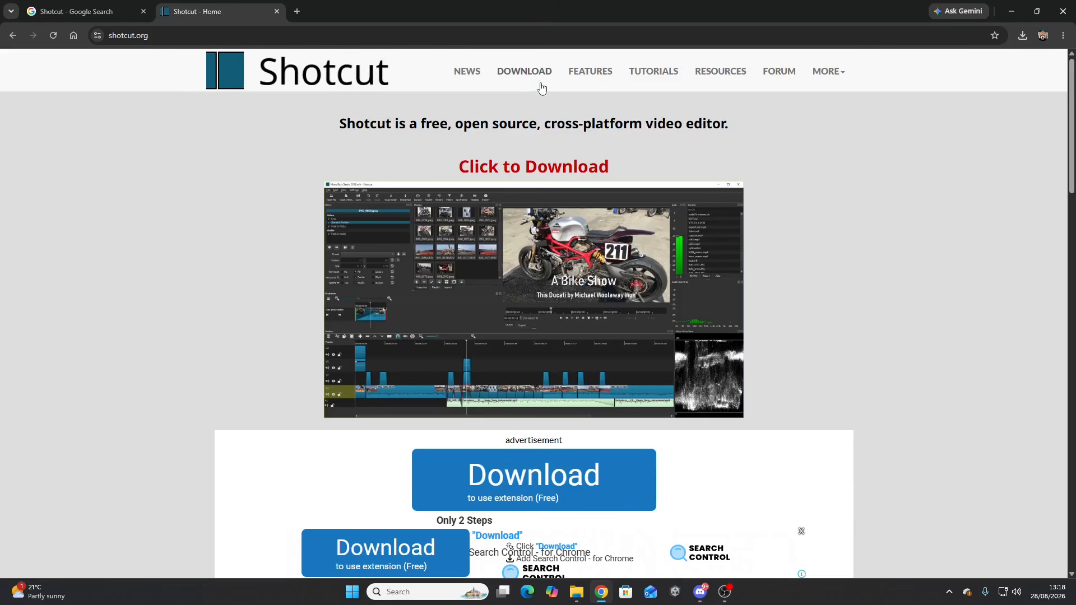
{"action": "left_click", "coordinate": [517, 74]}
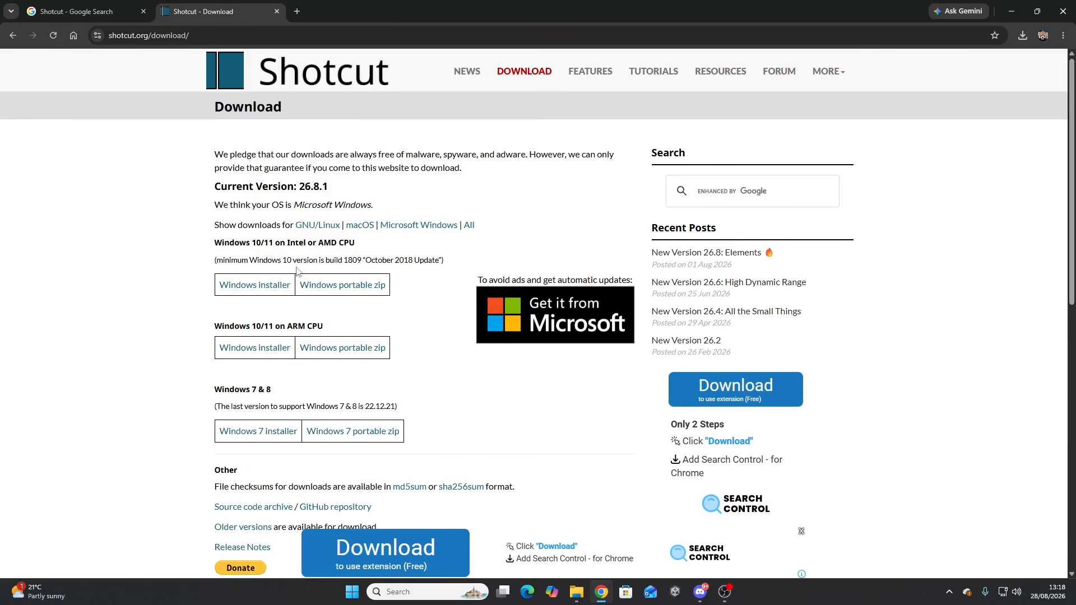
{"action": "left_click", "coordinate": [261, 286]}
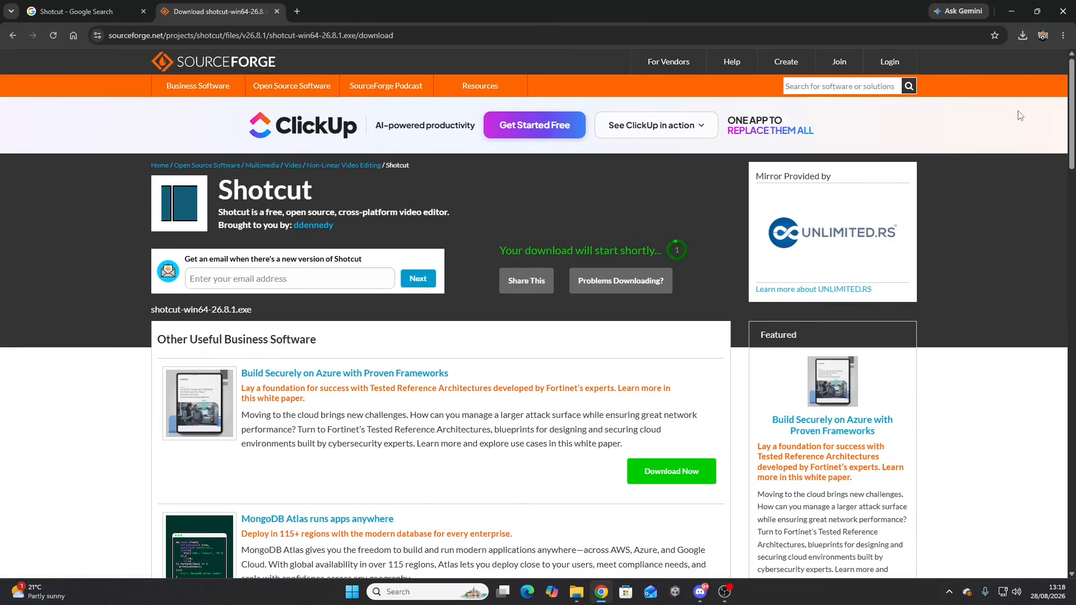
{"action": "left_click", "coordinate": [1024, 37]}
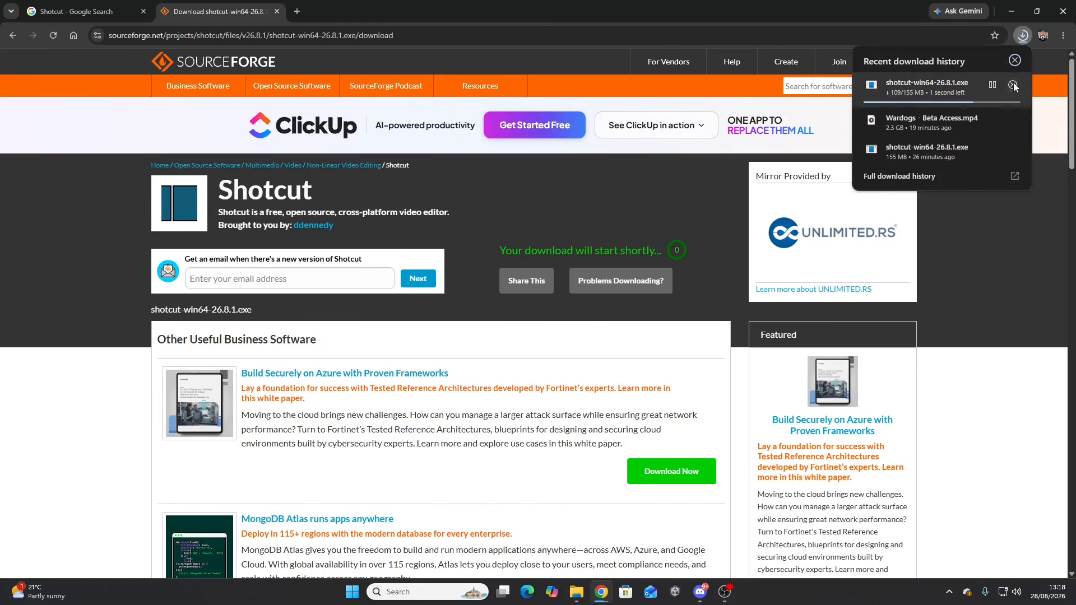
{"action": "left_click", "coordinate": [1038, 60]}
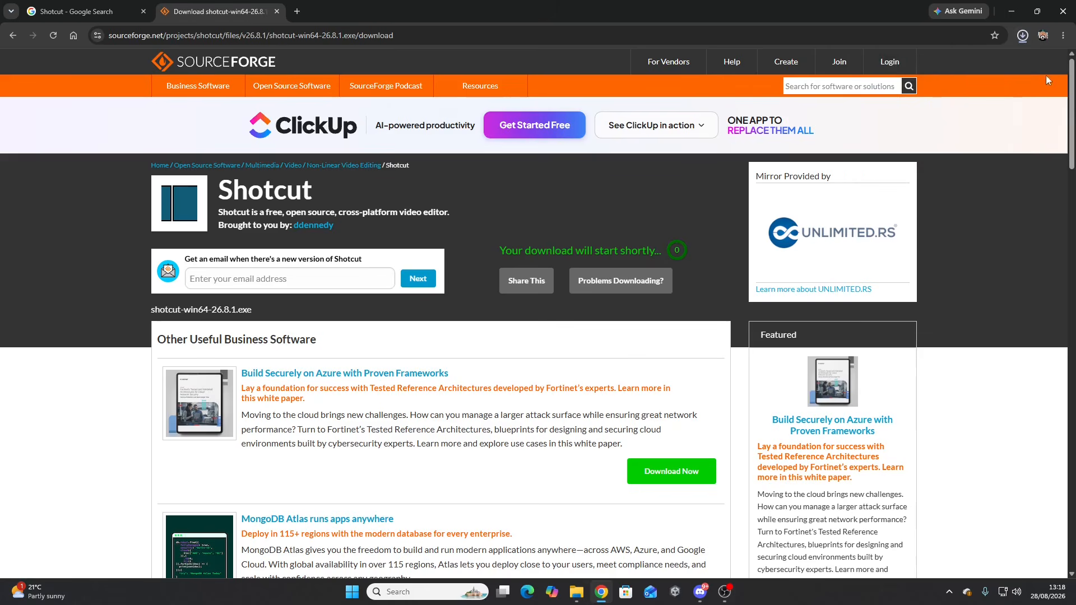
- Run shotcut-win64-26.8.1 from the Downloads folder and install it with the default additional tasks
{"action": "left_click", "coordinate": [583, 592]}
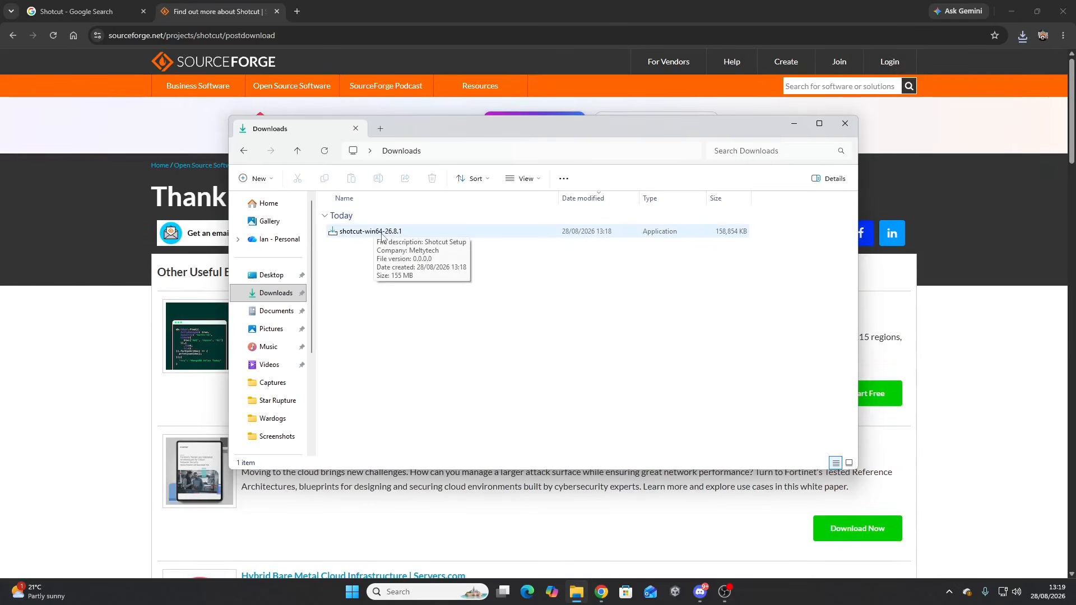
{"action": "double_click", "coordinate": [381, 232]}
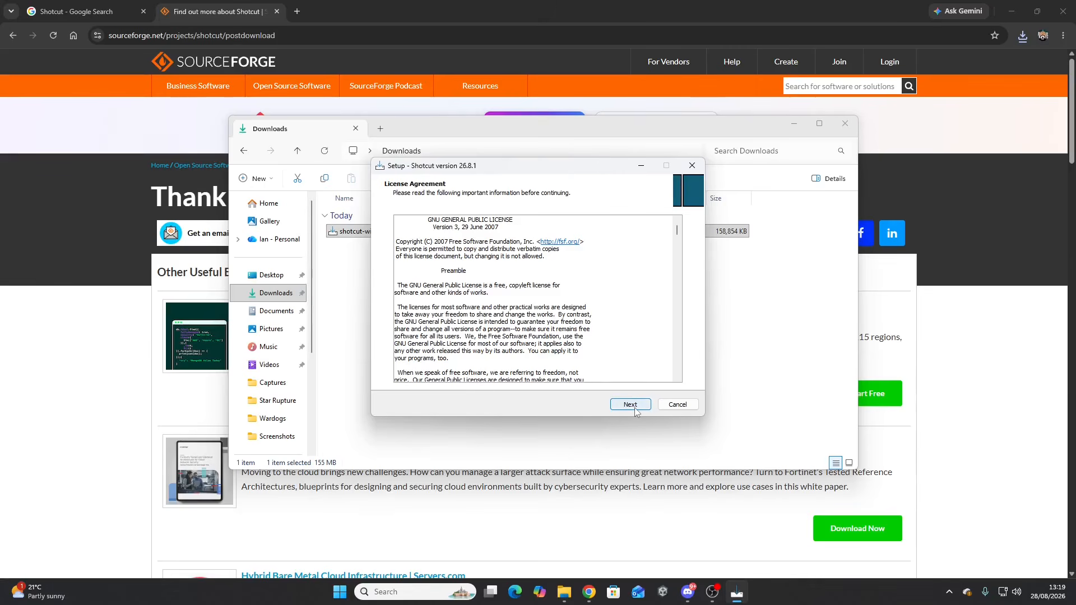
{"action": "left_click", "coordinate": [635, 407]}
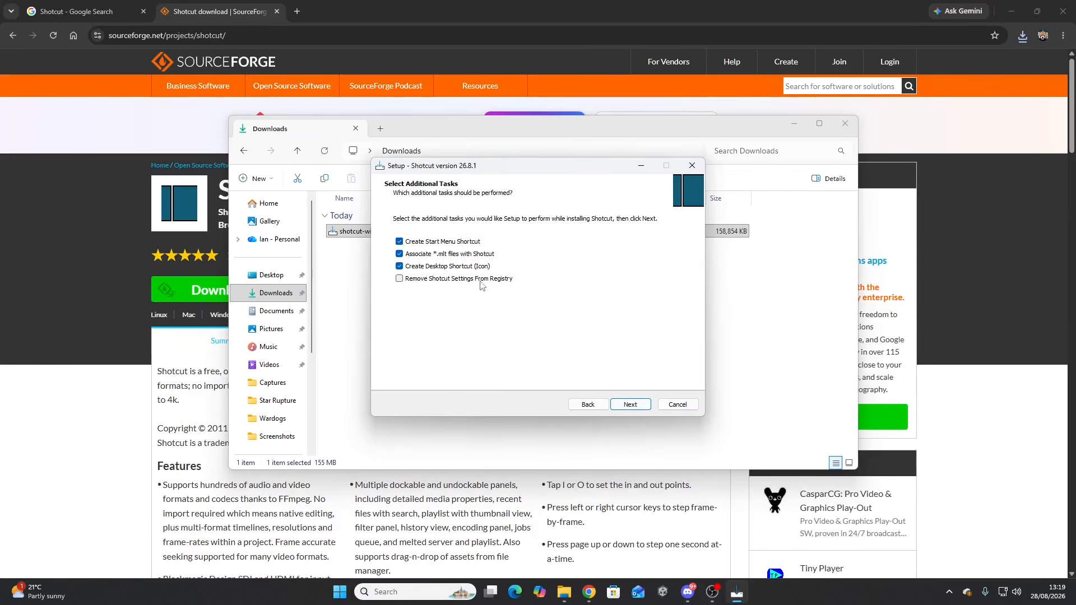
{"action": "left_click", "coordinate": [629, 407]}
{"action": "left_click", "coordinate": [630, 404]}
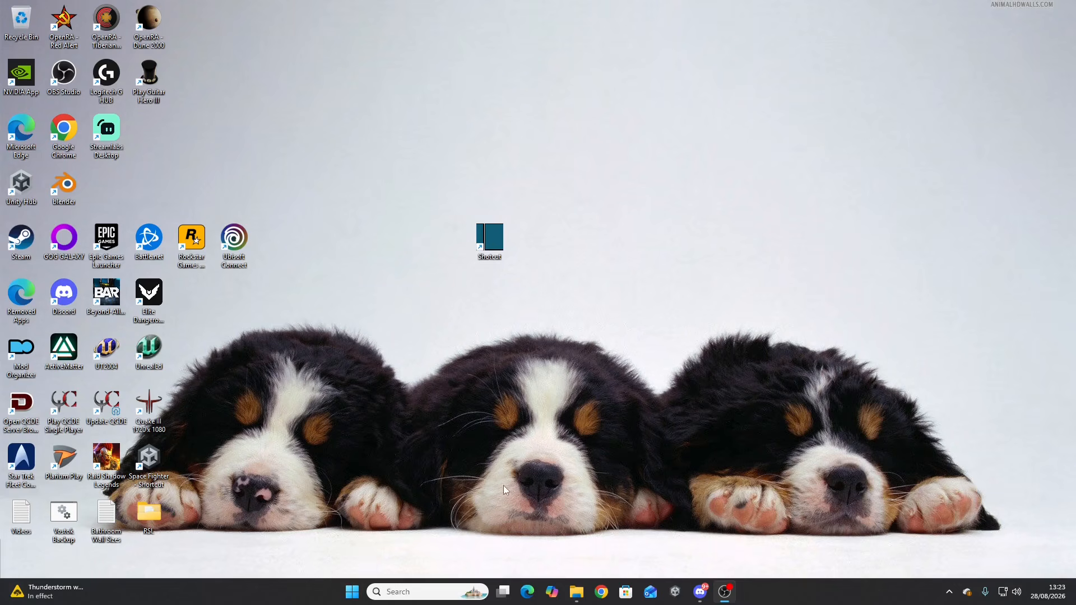
- Launch Shotcut and create a project named "demo" with the Vertical HD 60 fps video mode
{"action": "double_click", "coordinate": [491, 246]}
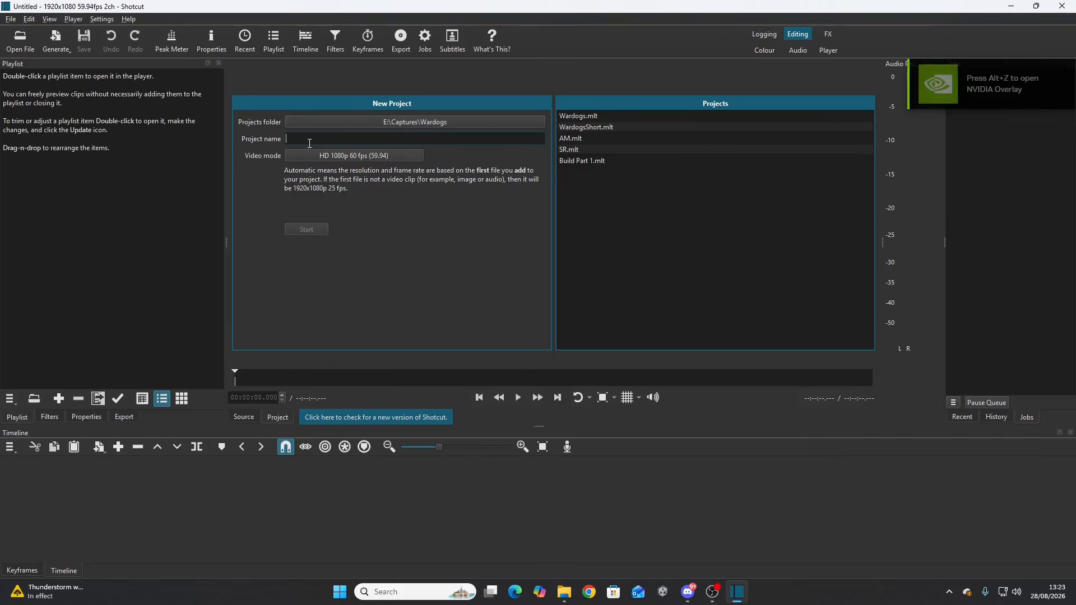
{"action": "type", "text": "demo"}
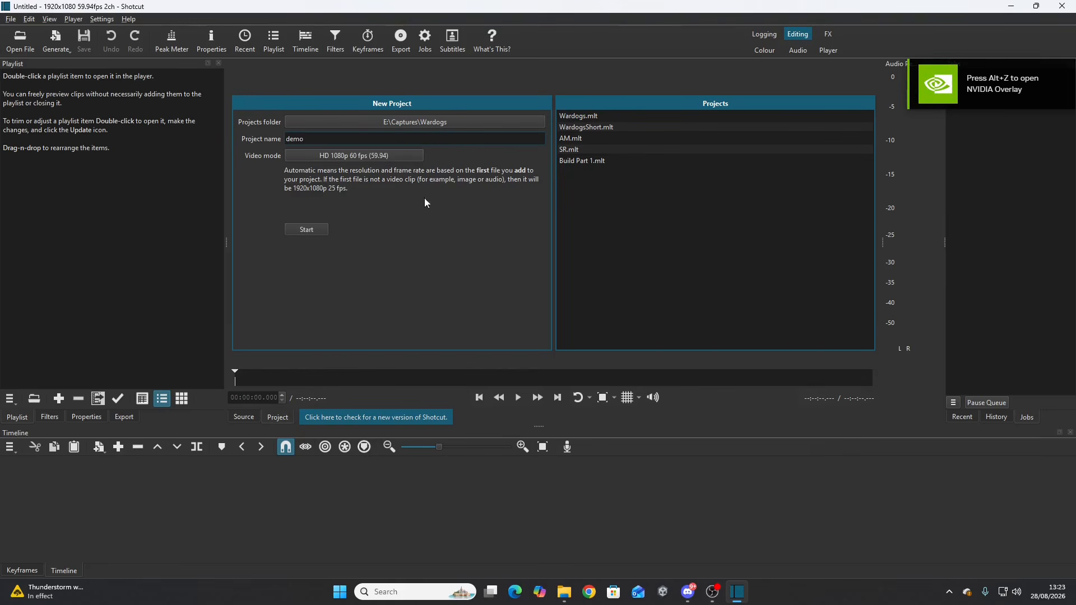
{"action": "left_click", "coordinate": [330, 153]}
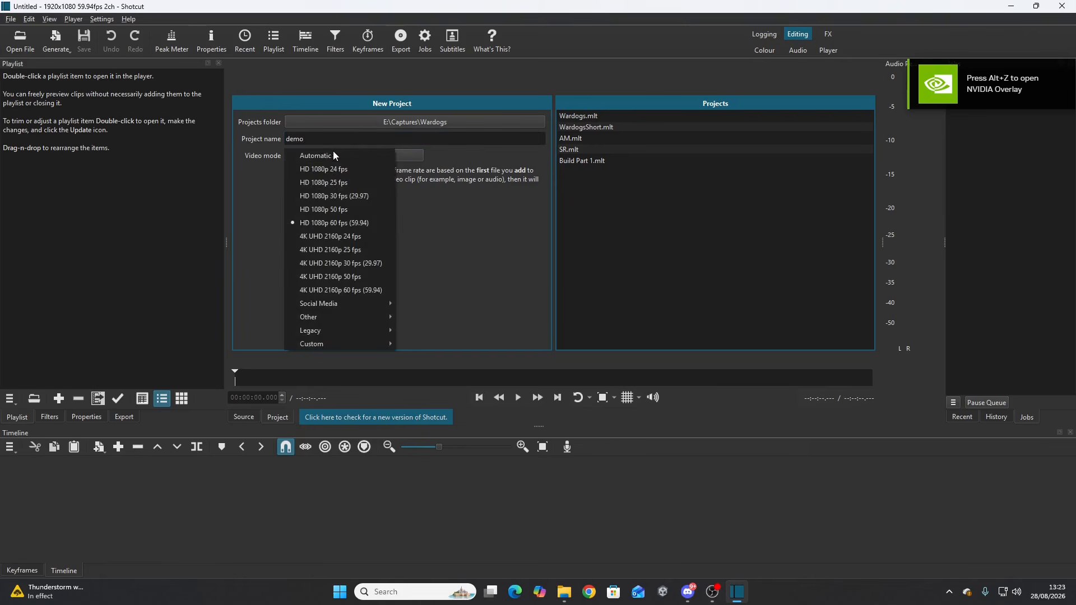
{"action": "mouse_move", "coordinate": [345, 303]}
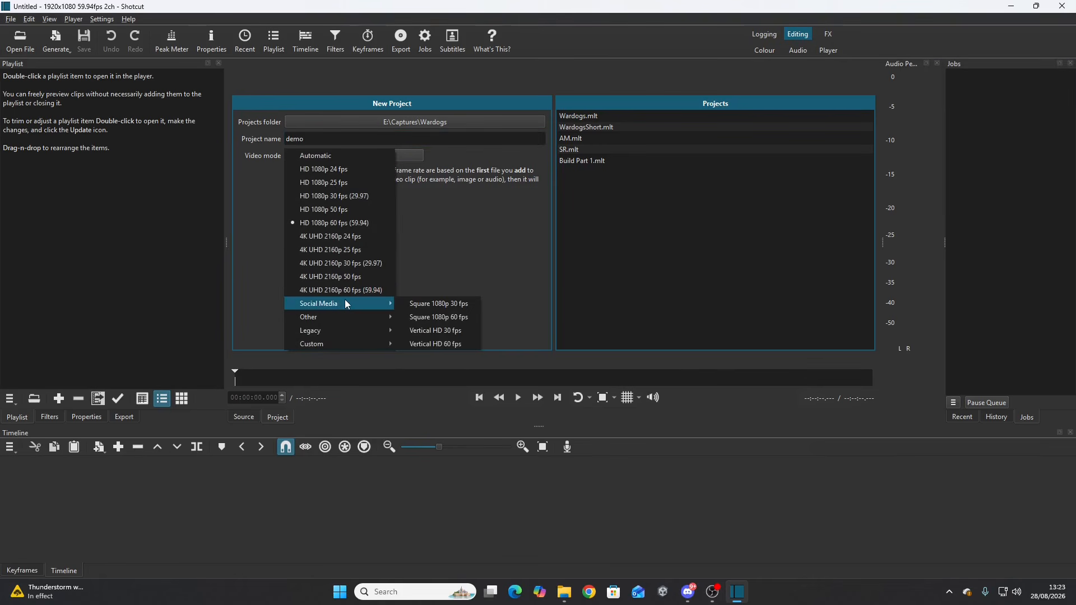
{"action": "left_click", "coordinate": [442, 343]}
{"action": "left_click", "coordinate": [308, 234]}
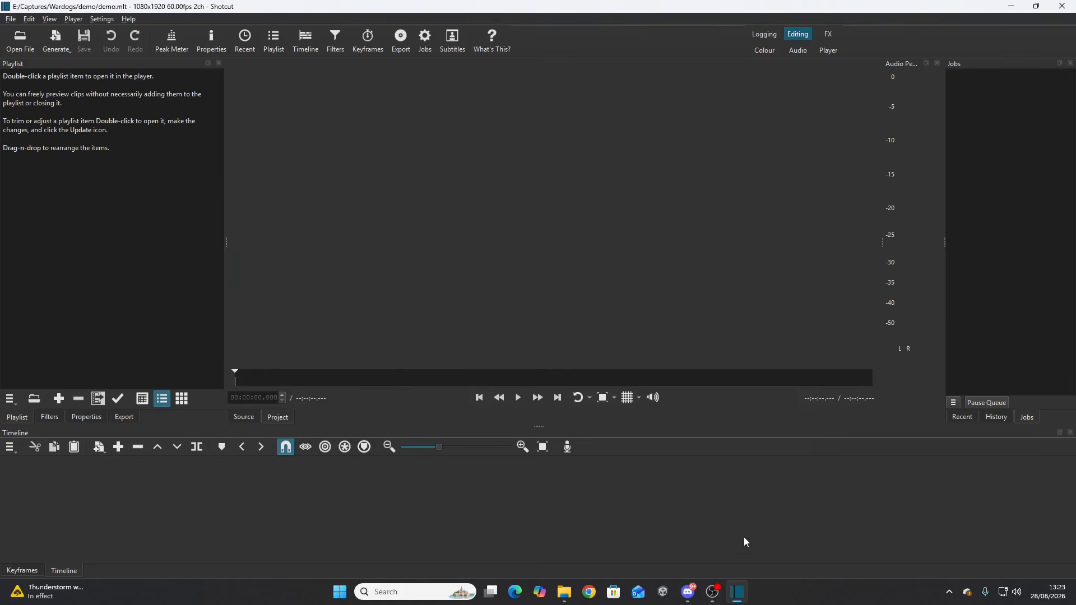
{"action": "left_click", "coordinate": [571, 600]}
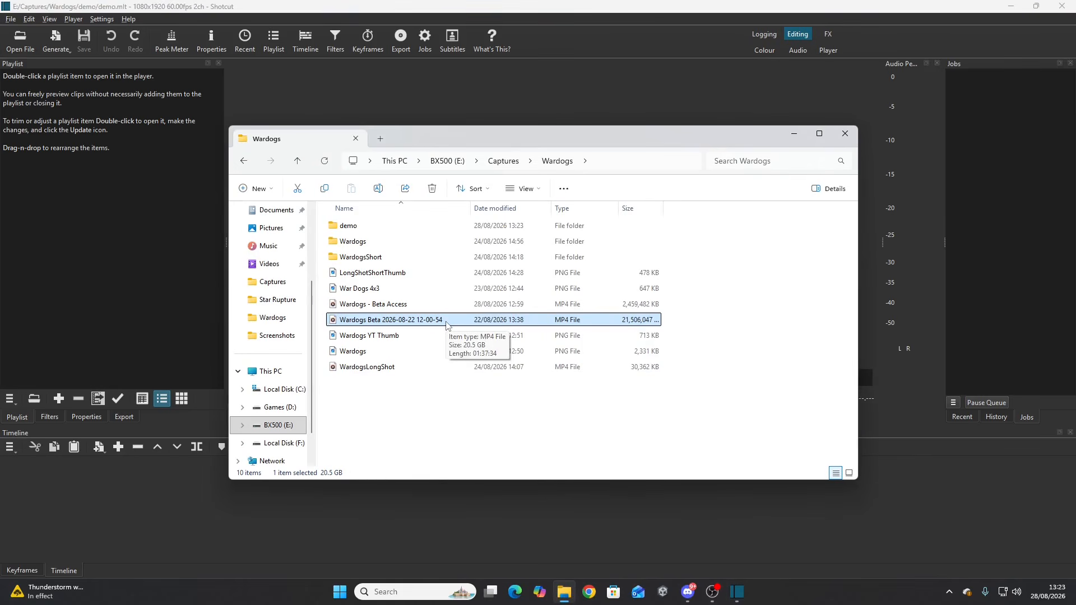
{"action": "left_click_drag", "start_coordinate": [446, 325], "coordinate": [116, 207]}
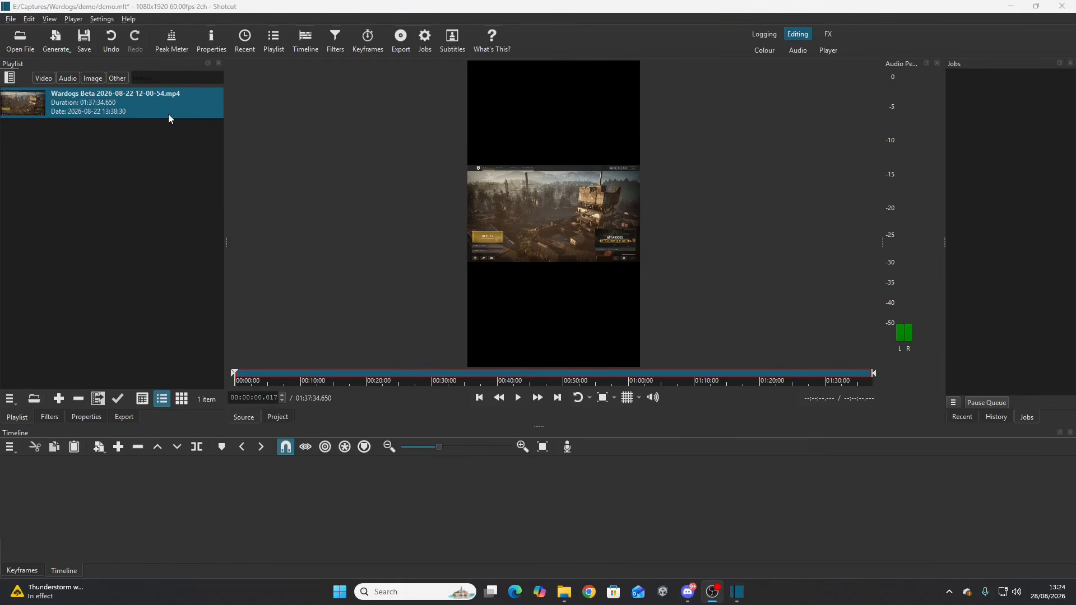
{"action": "right_click", "coordinate": [169, 113]}
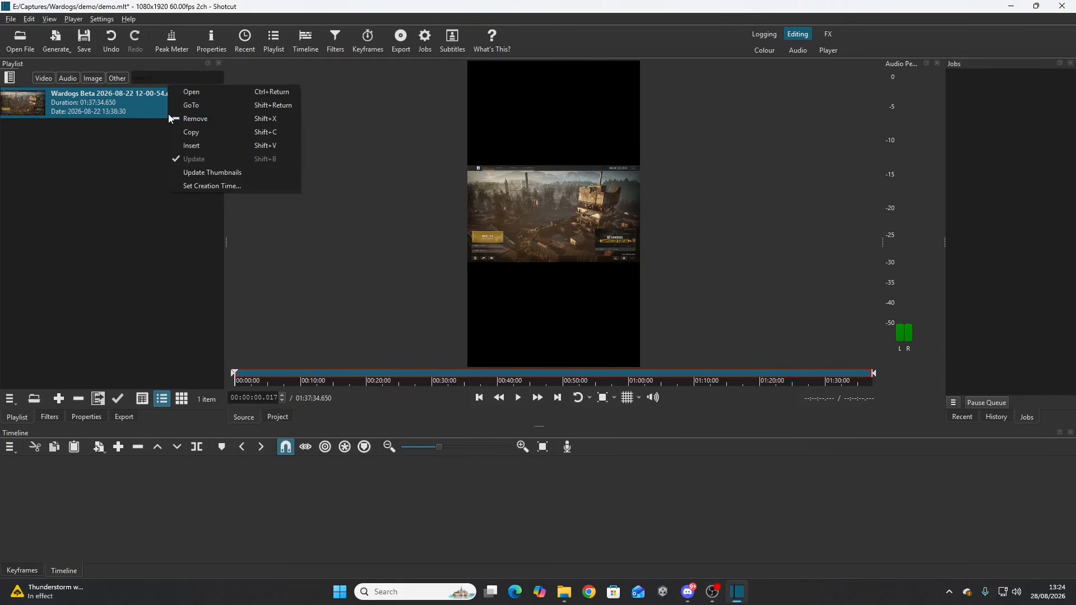
{"action": "left_click", "coordinate": [153, 123]}
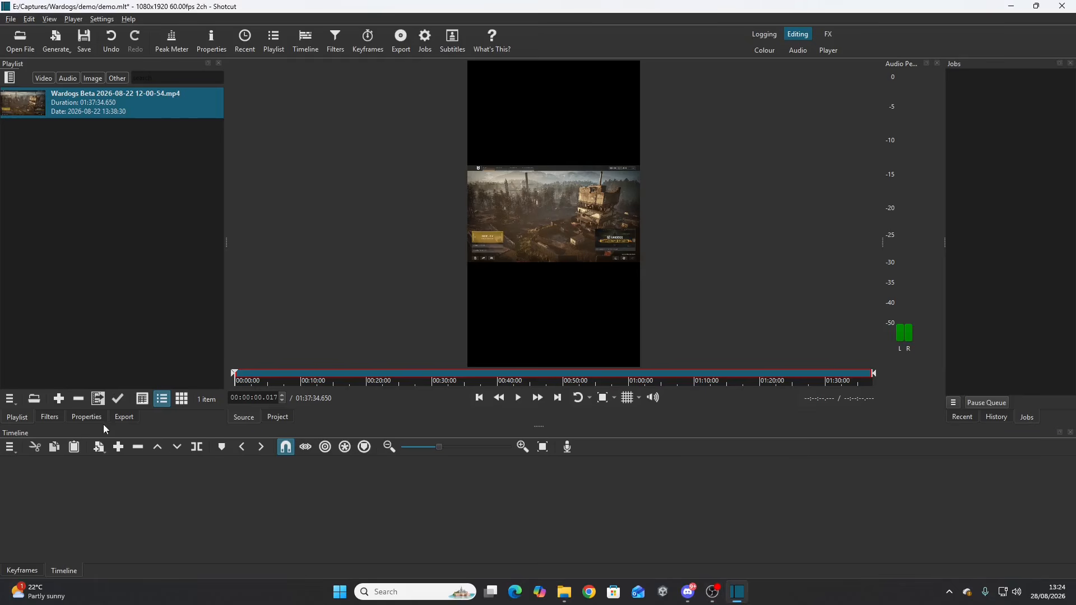
- Find the Size, Position & Rotate filter by searching for "size" and apply it to the Wardogs Beta clip
{"action": "left_click", "coordinate": [52, 419]}
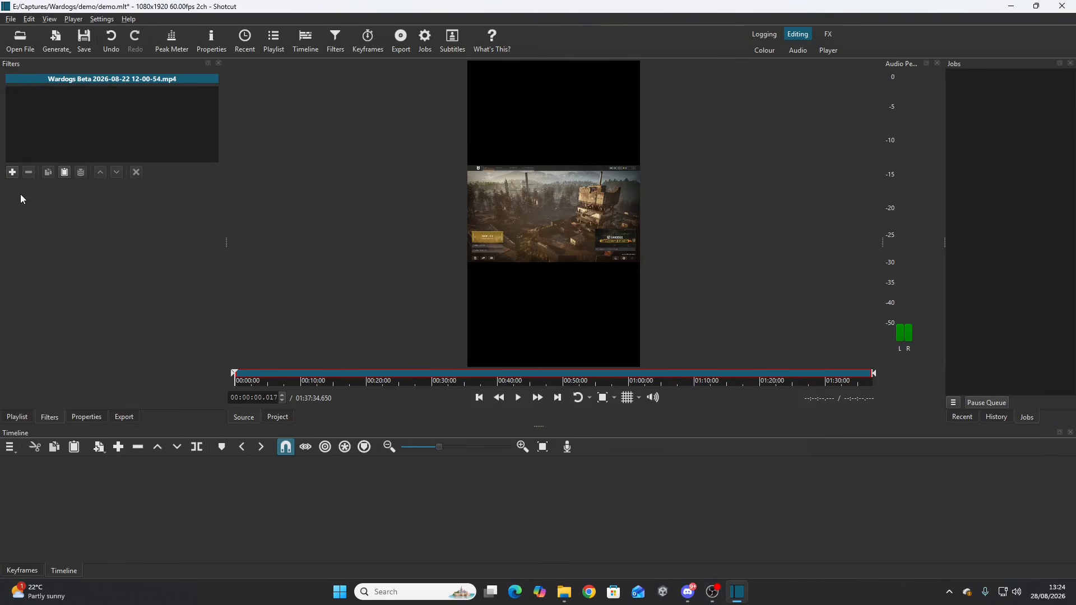
{"action": "left_click", "coordinate": [13, 173]}
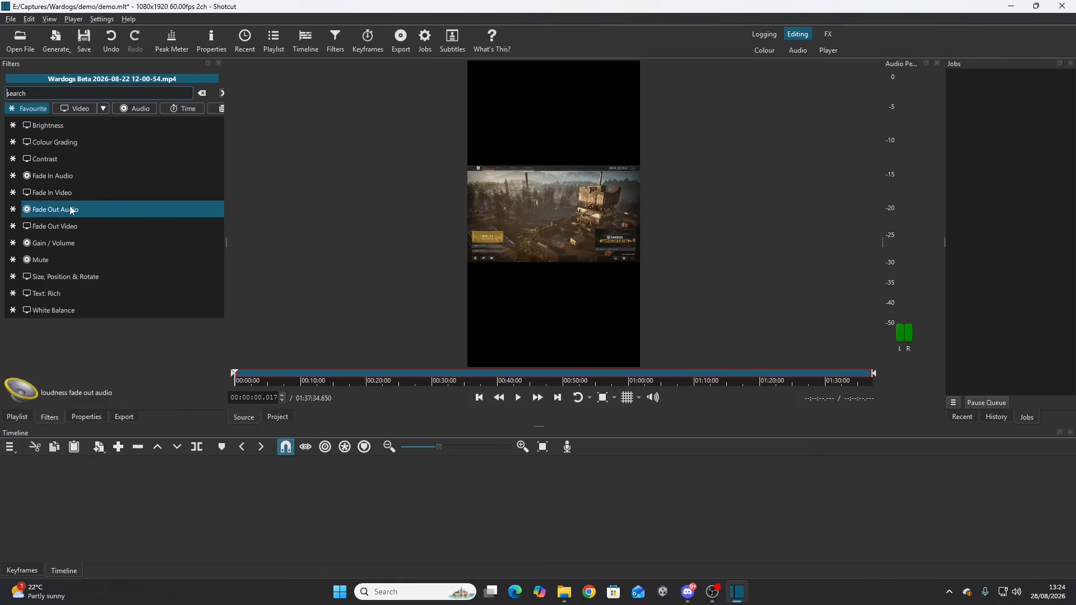
{"action": "type", "text": "size"}
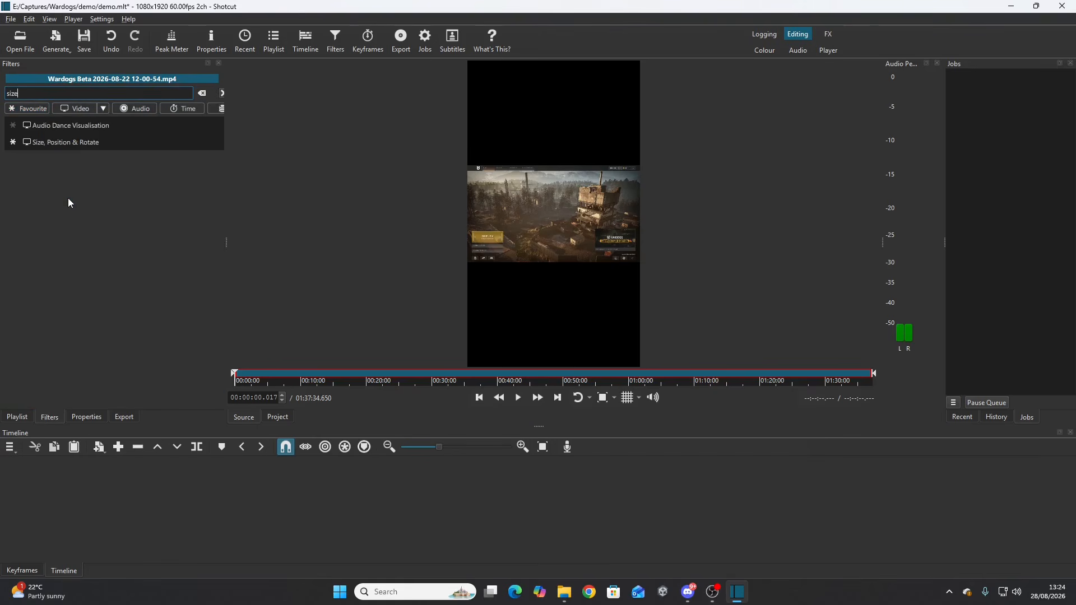
{"action": "key", "text": "Down"}
{"action": "key", "text": "Down"}
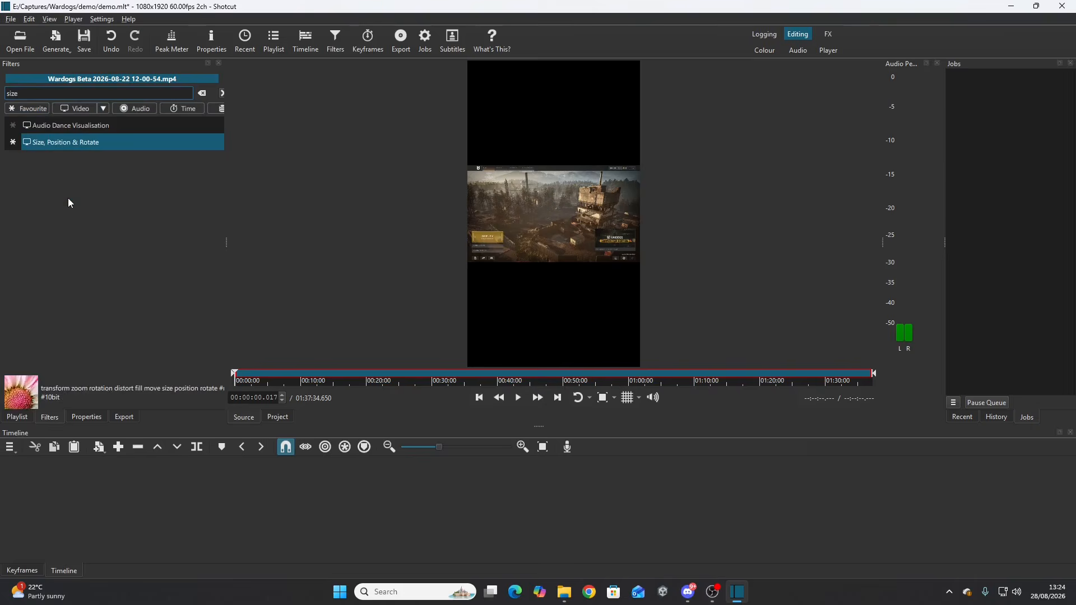
{"action": "key", "text": "Return"}
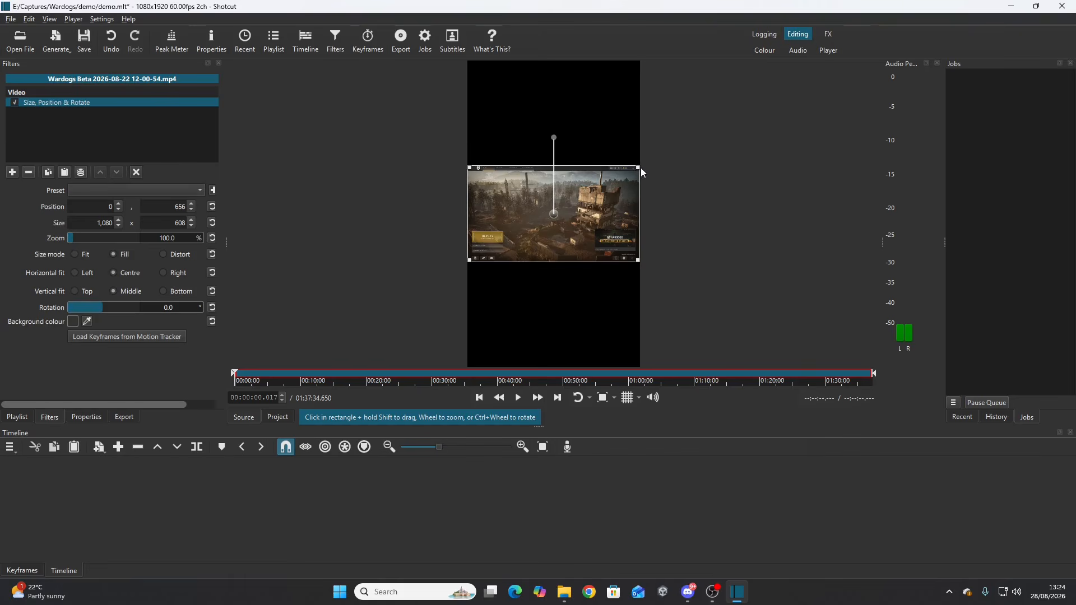
- Enlarge the clip to about 3,408 x 1,917 (315.5% zoom) and position it at about -1,187, 0 to fill the vertical frame
{"action": "left_click_drag", "start_coordinate": [636, 168], "coordinate": [1075, 62]}
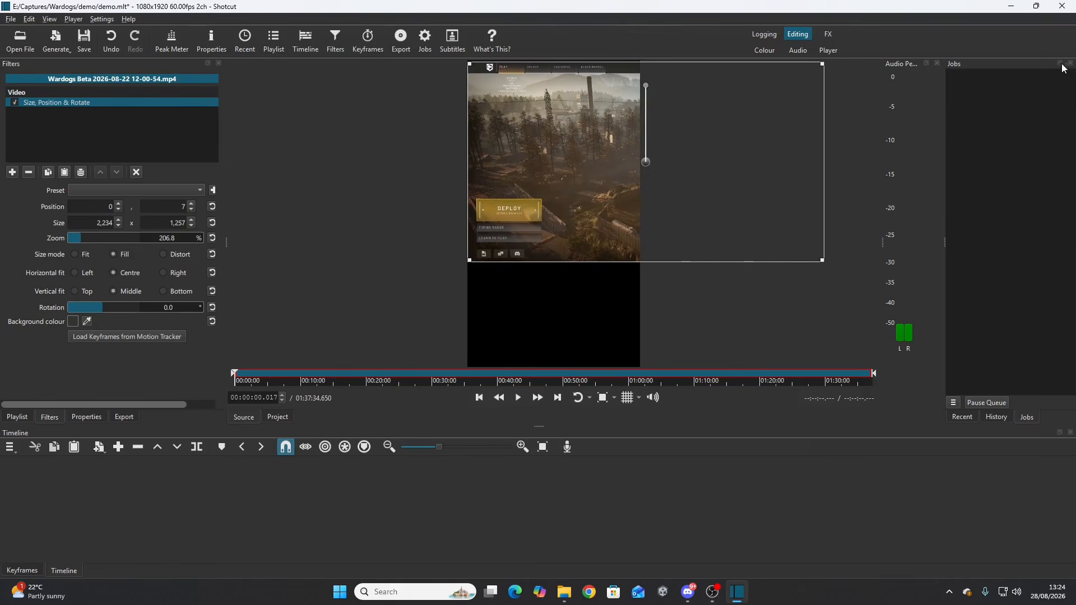
{"action": "left_click_drag", "start_coordinate": [470, 261], "coordinate": [275, 373]}
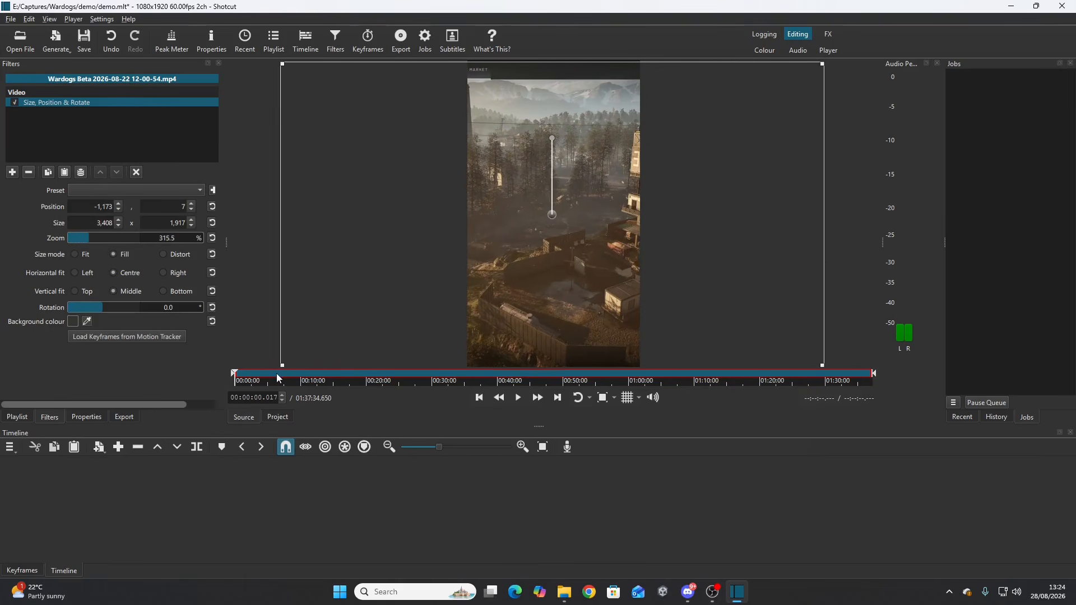
{"action": "mouse_move", "coordinate": [550, 212]}
{"action": "left_mouse_down"}
{"action": "mouse_move", "coordinate": [636, 209]}
{"action": "mouse_move", "coordinate": [554, 217]}
{"action": "left_mouse_up"}
{"action": "key", "text": "ctrl+z"}
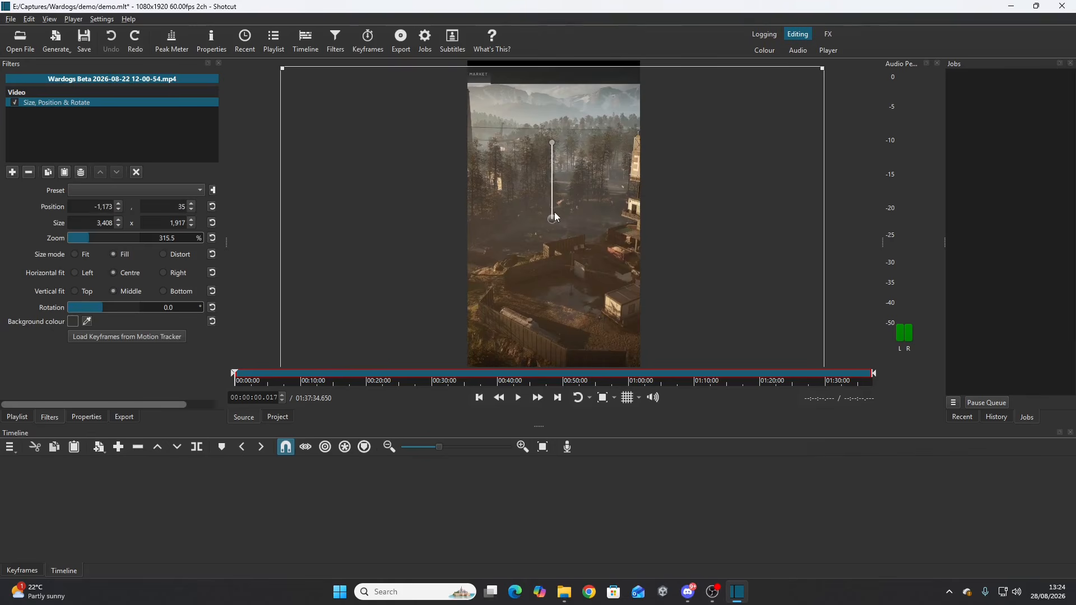
{"action": "left_click_drag", "start_coordinate": [559, 216], "coordinate": [556, 210]}
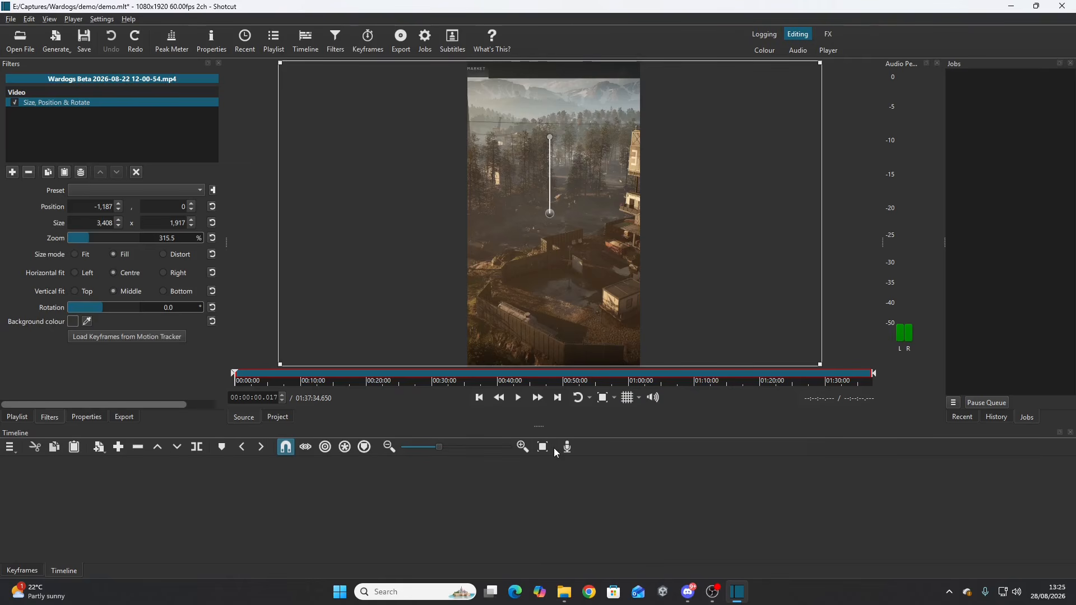
- Place the resized Wardogs Beta clip at the start of a new video track in the timeline
{"action": "left_click_drag", "start_coordinate": [568, 275], "coordinate": [166, 510]}
{"action": "left_click", "coordinate": [165, 509]}
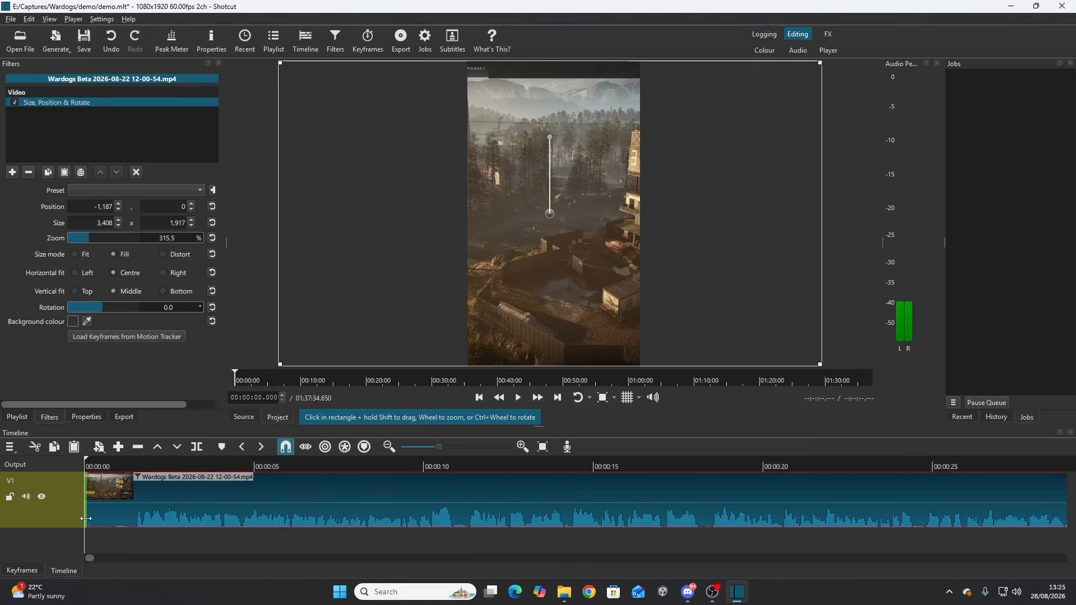
- Split the V1 clip at about 00:00:29.950 and delete the part after the split
{"action": "left_click", "coordinate": [847, 465]}
{"action": "left_click", "coordinate": [1002, 462]}
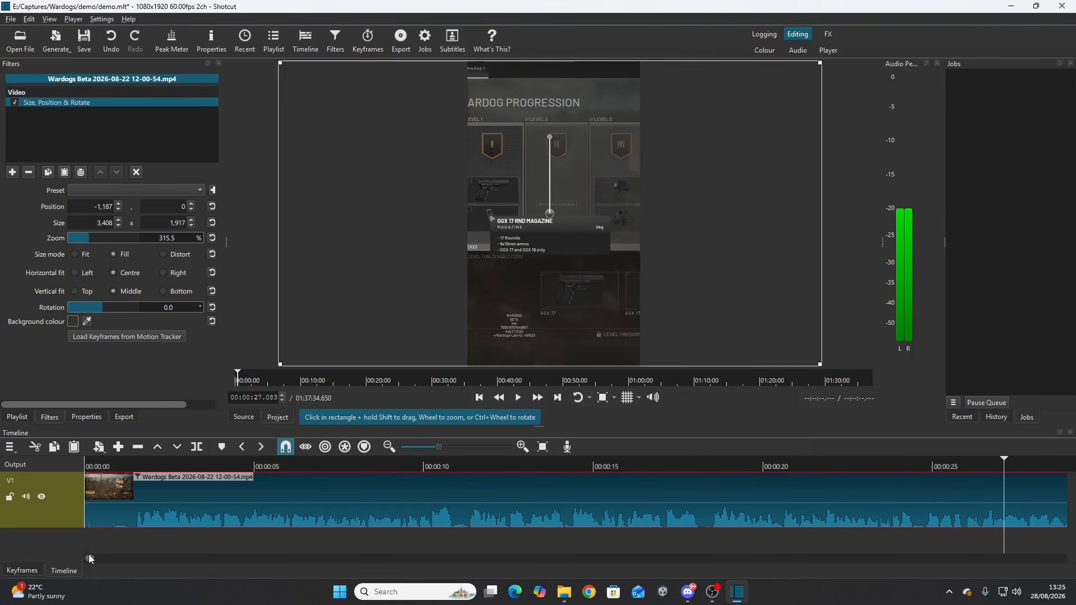
{"action": "left_click_drag", "start_coordinate": [89, 554], "coordinate": [109, 555]}
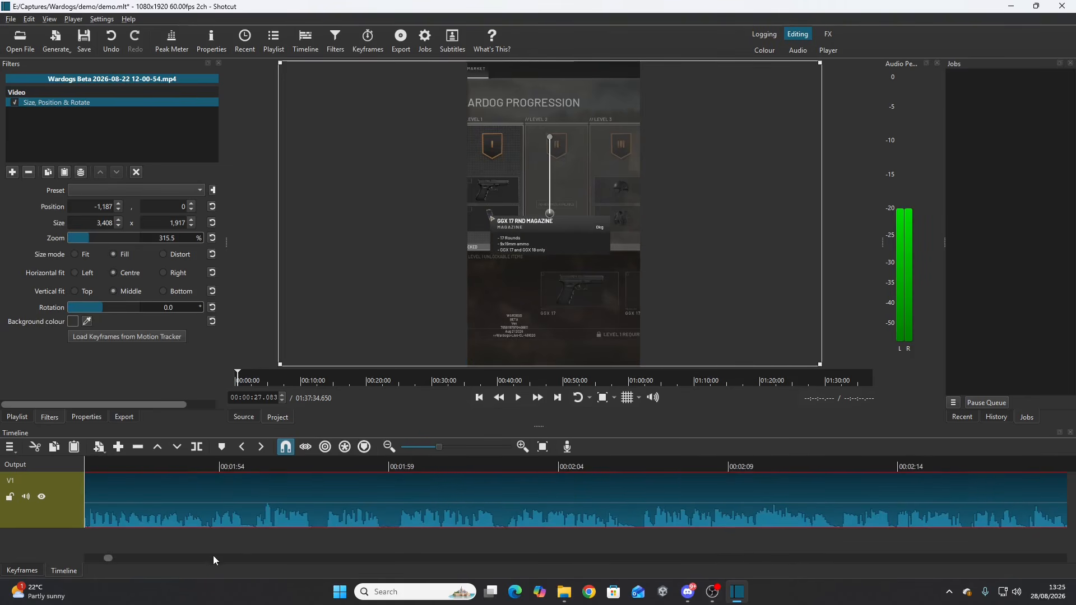
{"action": "left_click_drag", "start_coordinate": [109, 558], "coordinate": [93, 560]}
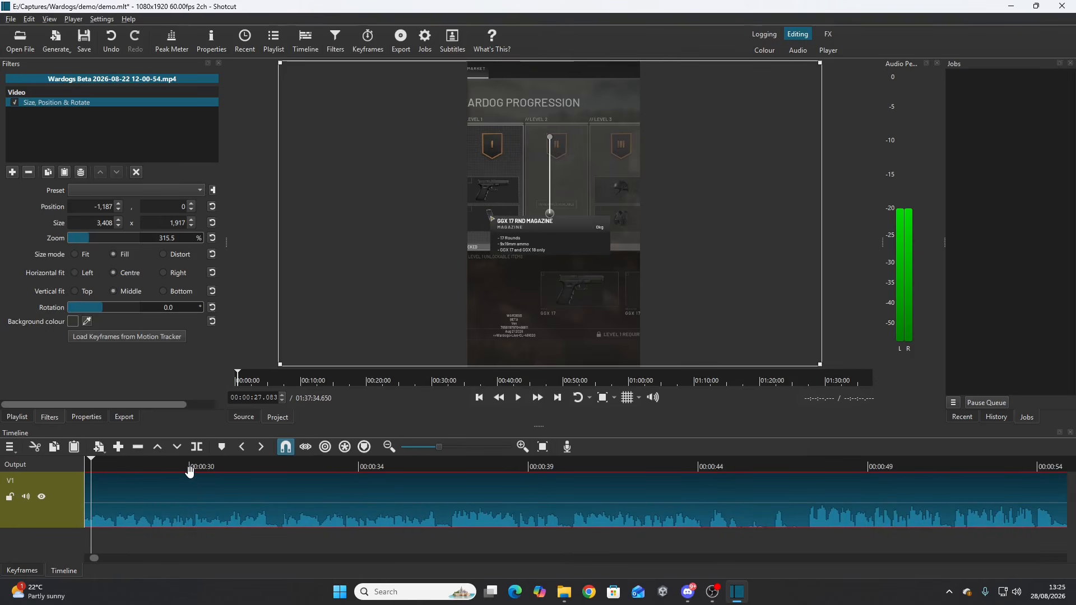
{"action": "left_click_drag", "start_coordinate": [92, 460], "coordinate": [446, 467]}
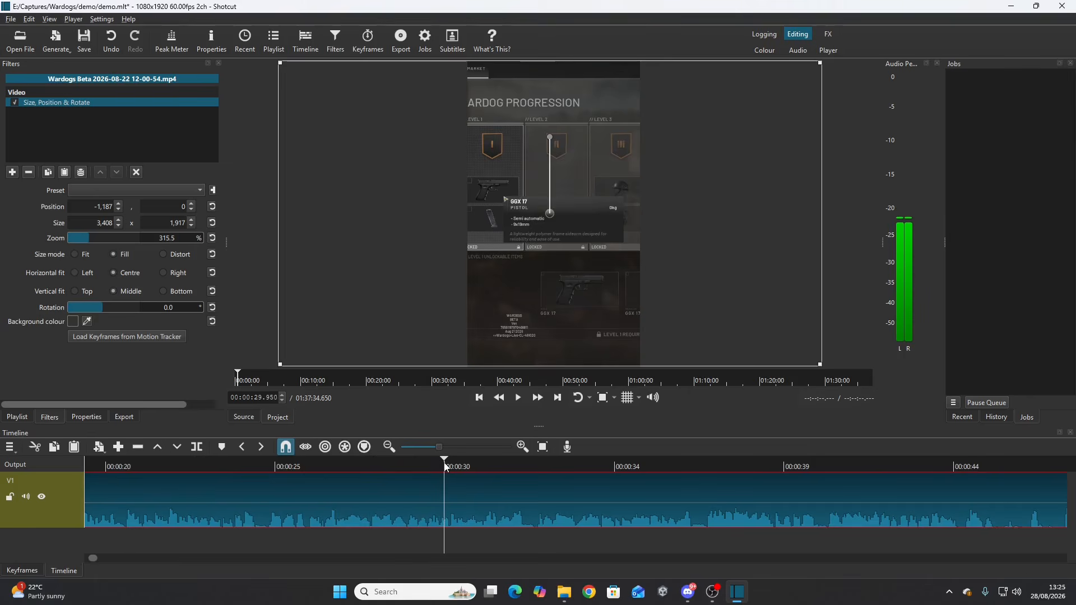
{"action": "left_click", "coordinate": [195, 447]}
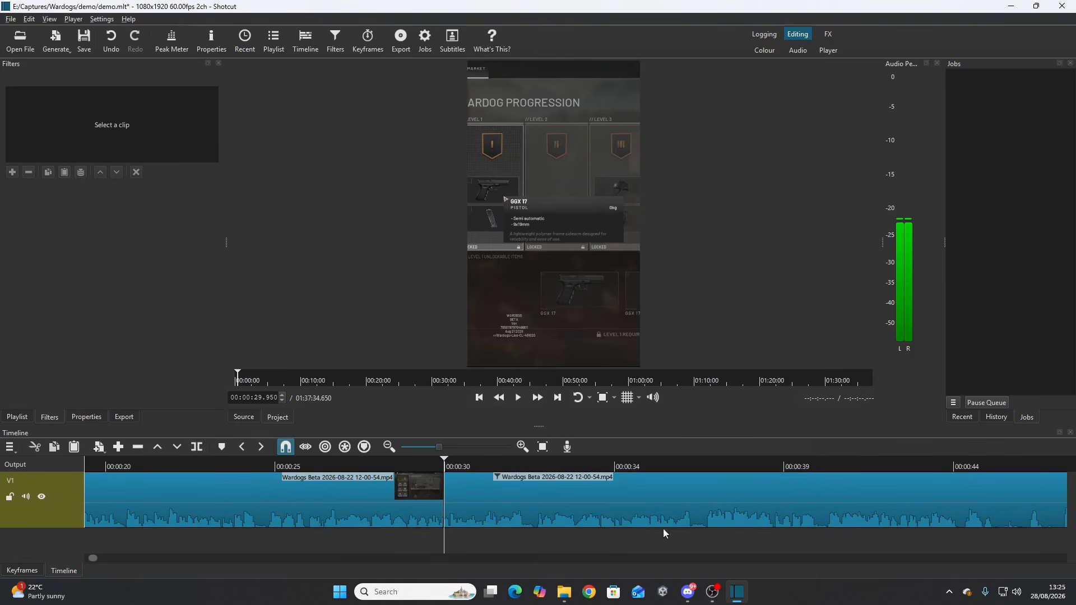
{"action": "left_click", "coordinate": [519, 513]}
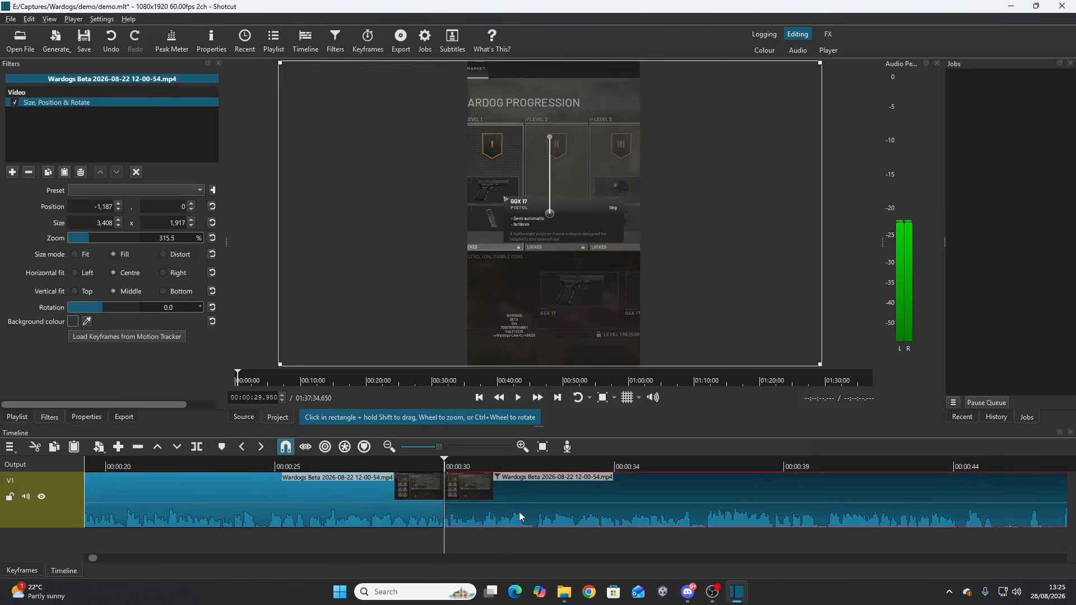
{"action": "key", "text": "Delete"}
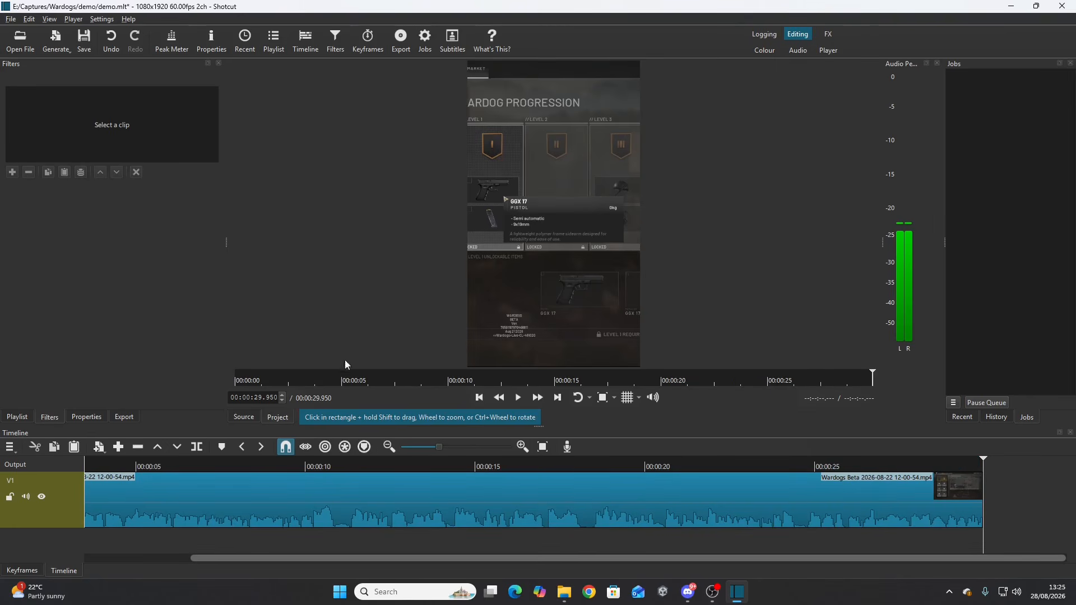
- Export the timeline with the default settings as an MP4 file named demo in the Wardogs folder
{"action": "left_click", "coordinate": [121, 418]}
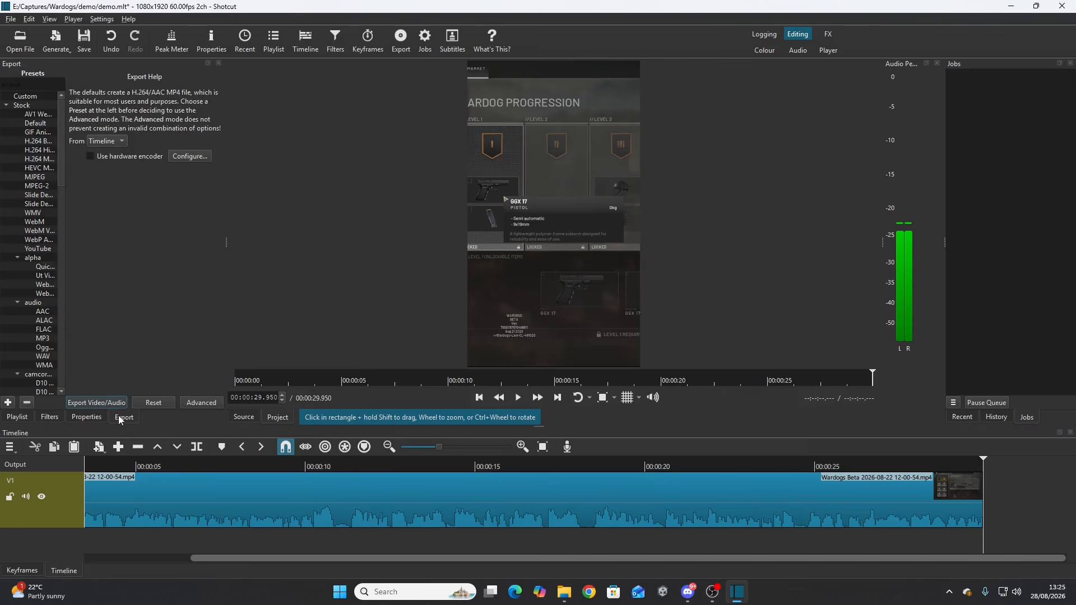
{"action": "left_click", "coordinate": [95, 403]}
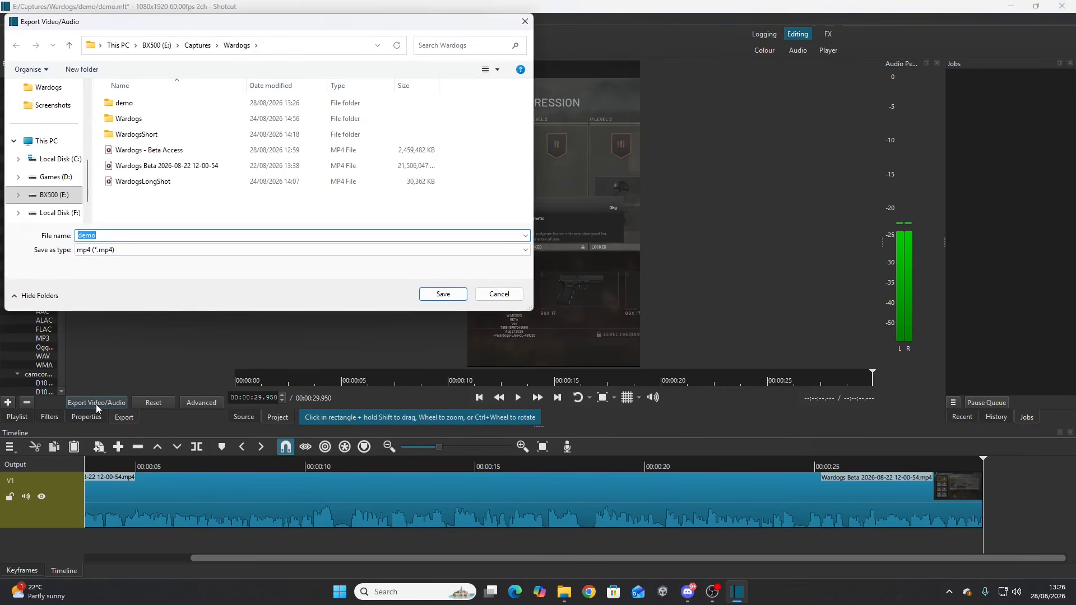
{"action": "key", "text": "Return"}
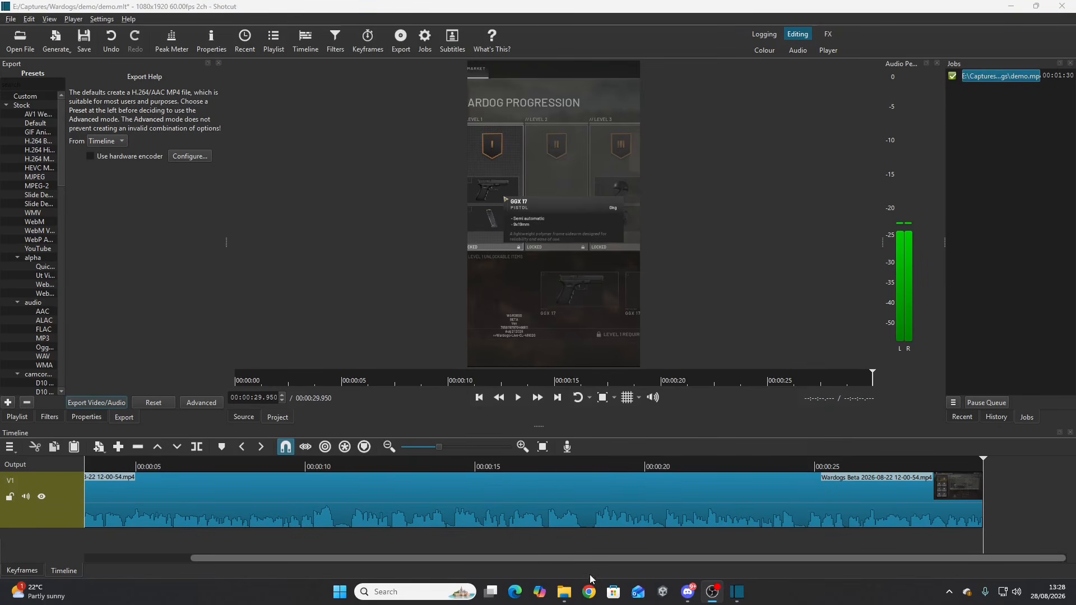
- Play the exported demo MP4 from the Wardogs folder with the volume at 0 to check its vertical framing, and close the player
{"action": "left_click", "coordinate": [564, 593]}
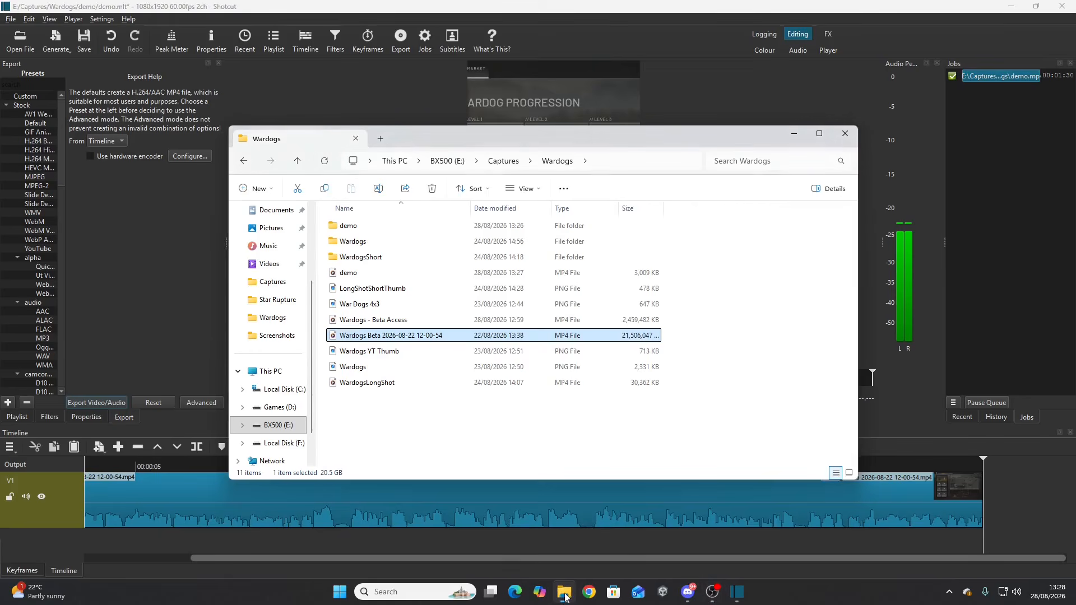
{"action": "left_click", "coordinate": [390, 412]}
{"action": "double_click", "coordinate": [348, 273]}
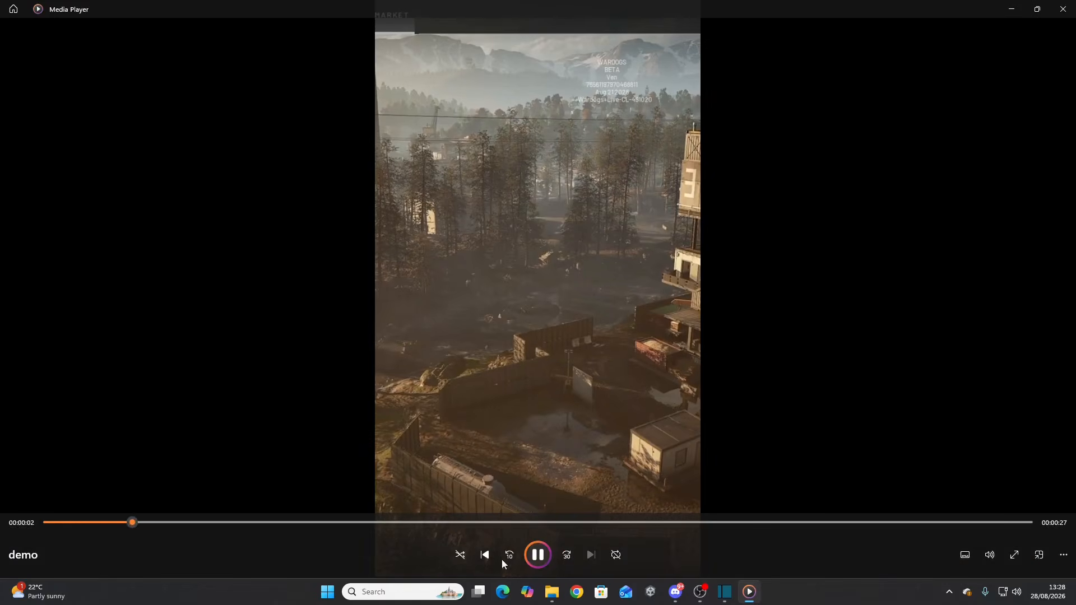
{"action": "left_click", "coordinate": [988, 555]}
{"action": "left_click", "coordinate": [946, 526]}
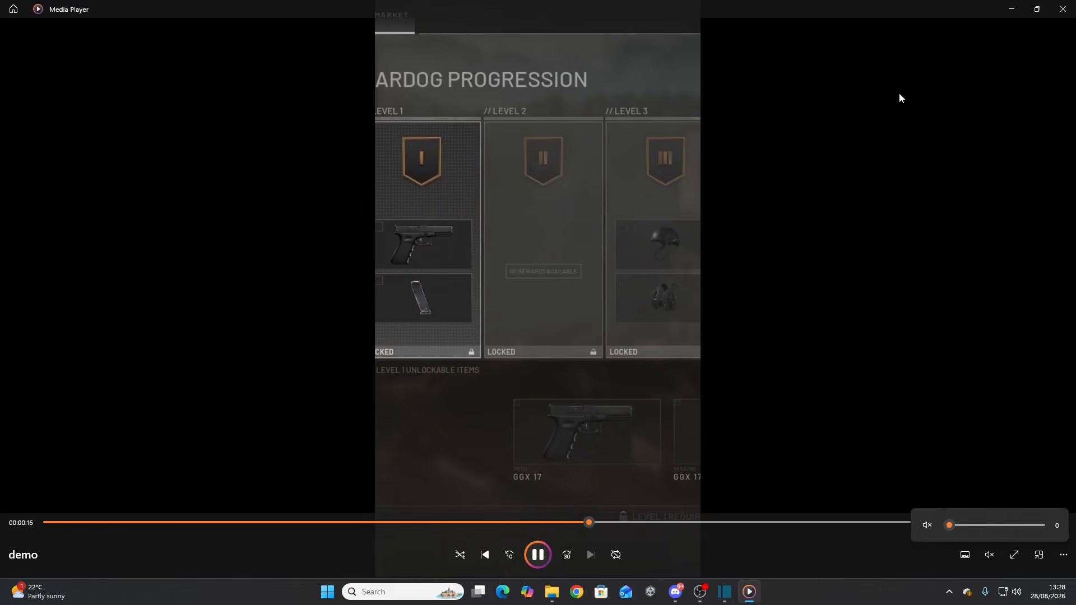
{"action": "left_click", "coordinate": [1063, 9]}
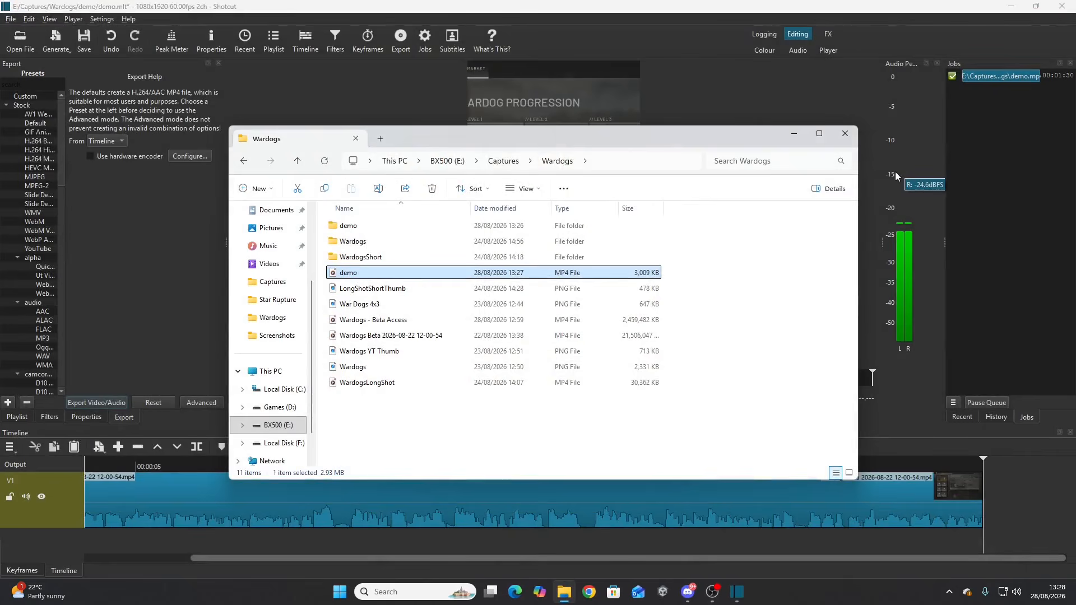
- Switch to Chrome, open YouTube Studio and list the channel's Shorts
{"action": "left_click", "coordinate": [589, 593]}
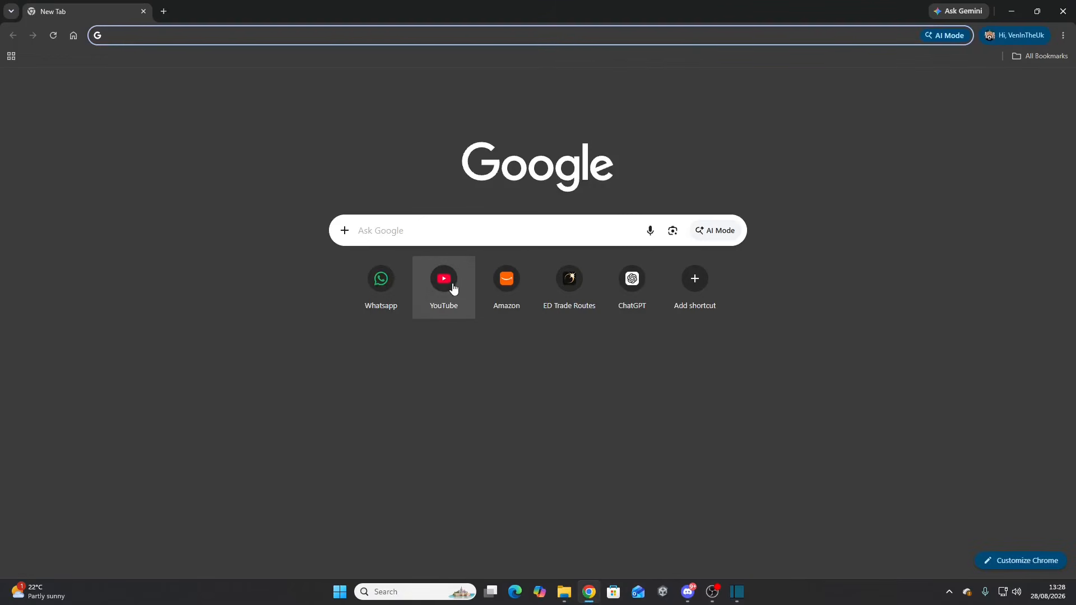
{"action": "left_click", "coordinate": [451, 288]}
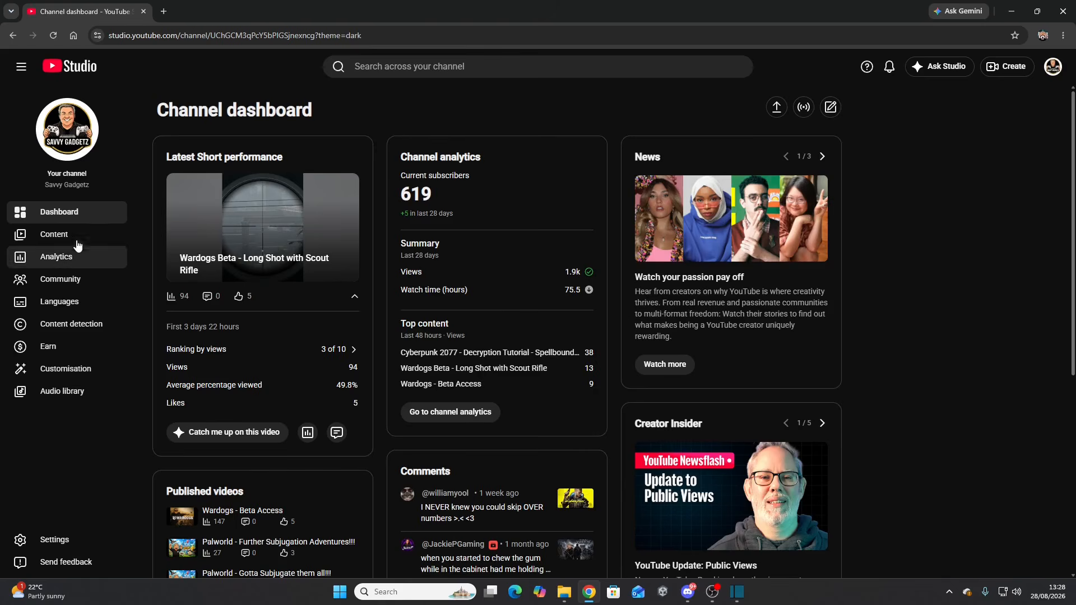
{"action": "left_click", "coordinate": [73, 241]}
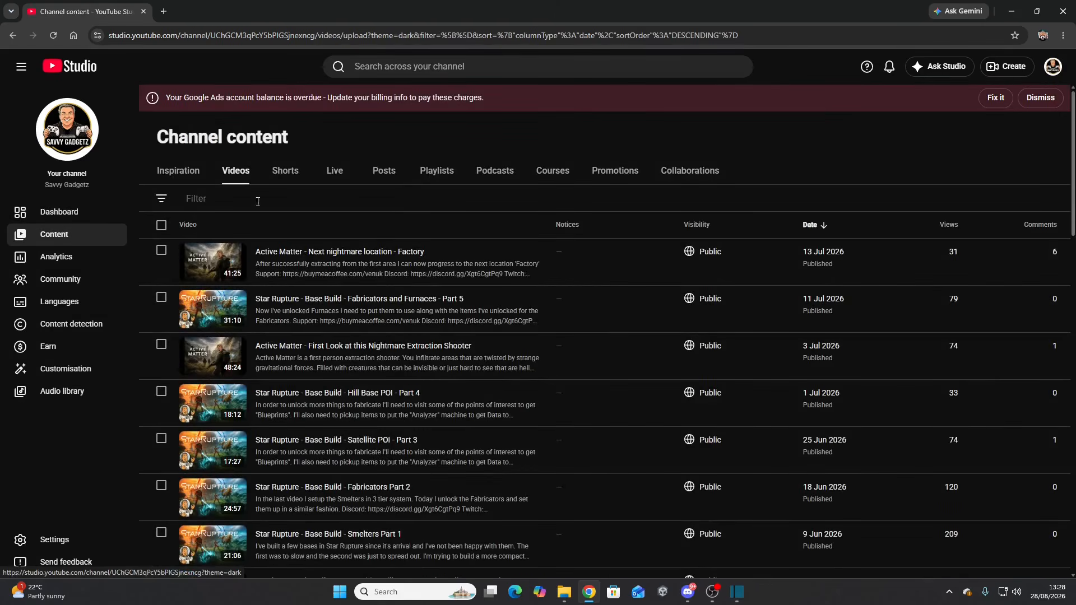
{"action": "left_click", "coordinate": [293, 181]}
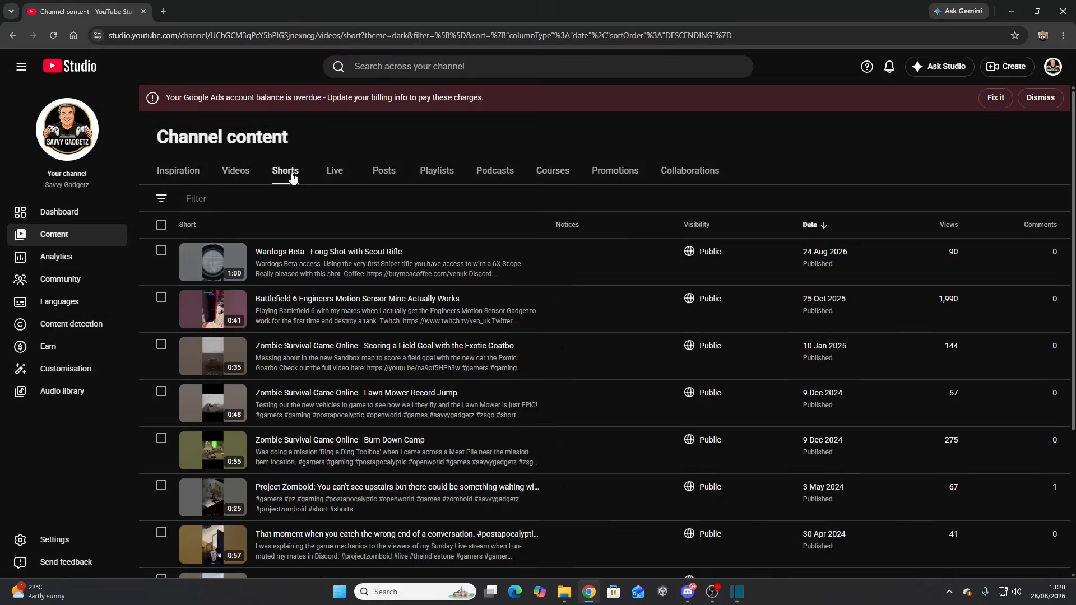
- Open the details of the "Wardogs Beta - Long Shot with Scout Rifle" Short and highlight the #shorts hashtag in its description
{"action": "mouse_move", "coordinate": [268, 274]}
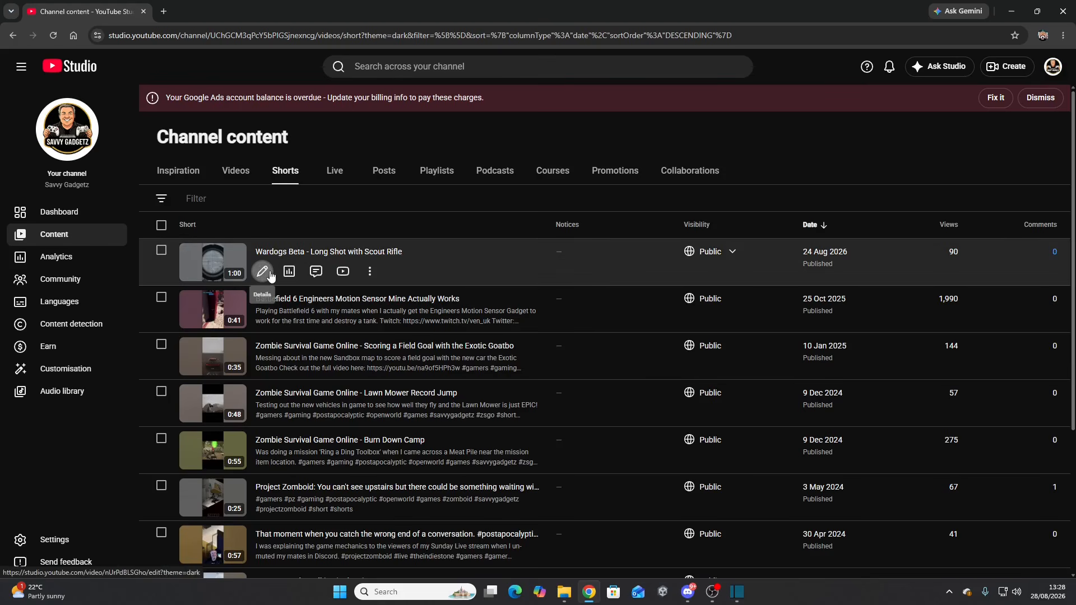
{"action": "left_click", "coordinate": [263, 272]}
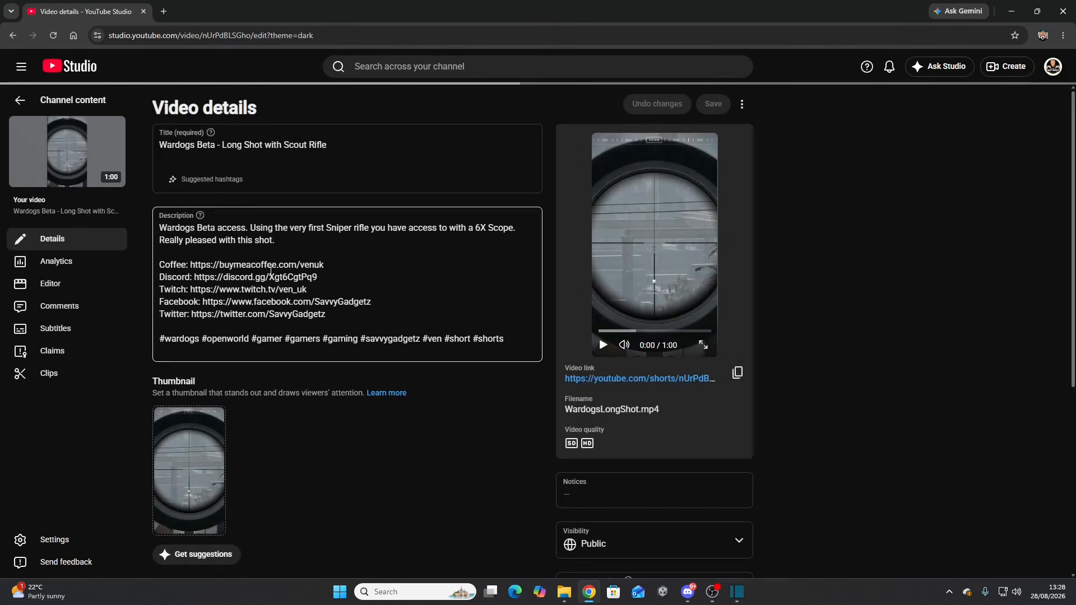
{"action": "left_click_drag", "start_coordinate": [475, 339], "coordinate": [507, 340]}
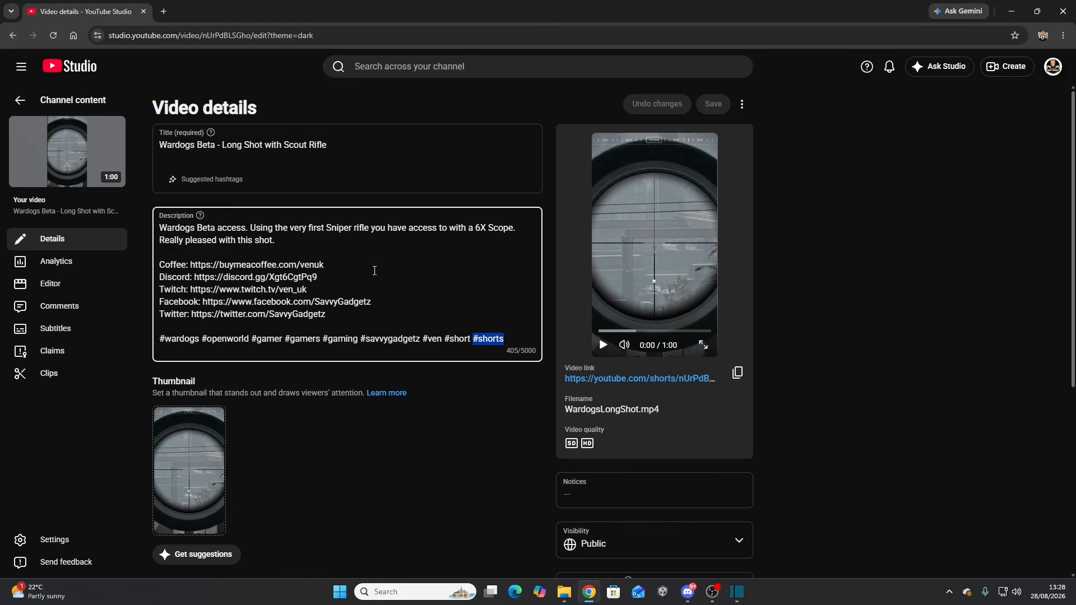
- Return to the channel's Shorts list and dismiss the Google Ads billing notice
{"action": "left_click", "coordinate": [20, 99]}
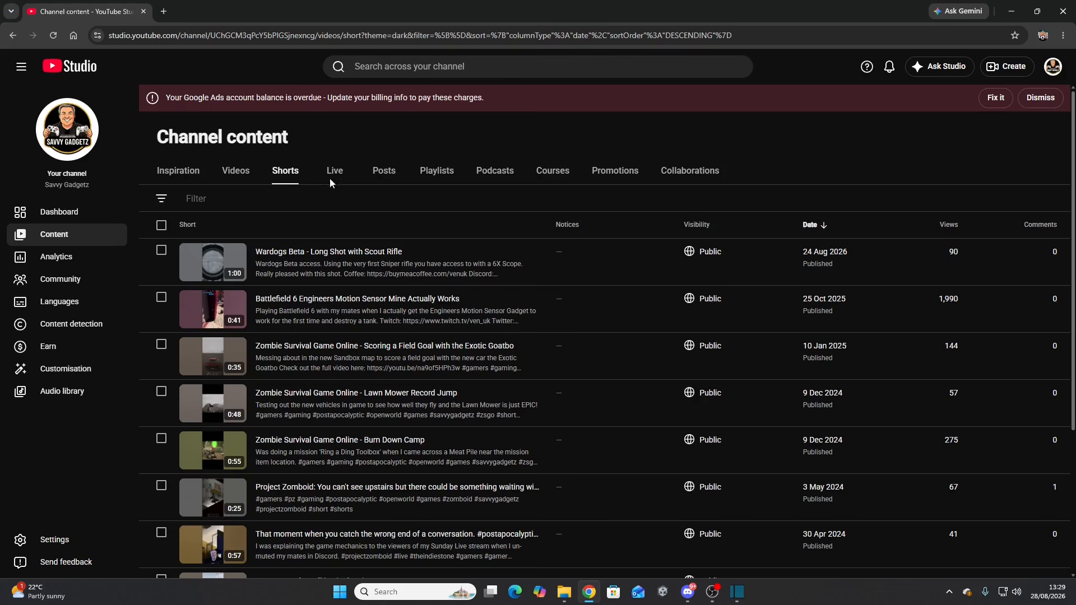
{"action": "left_click", "coordinate": [1040, 97]}
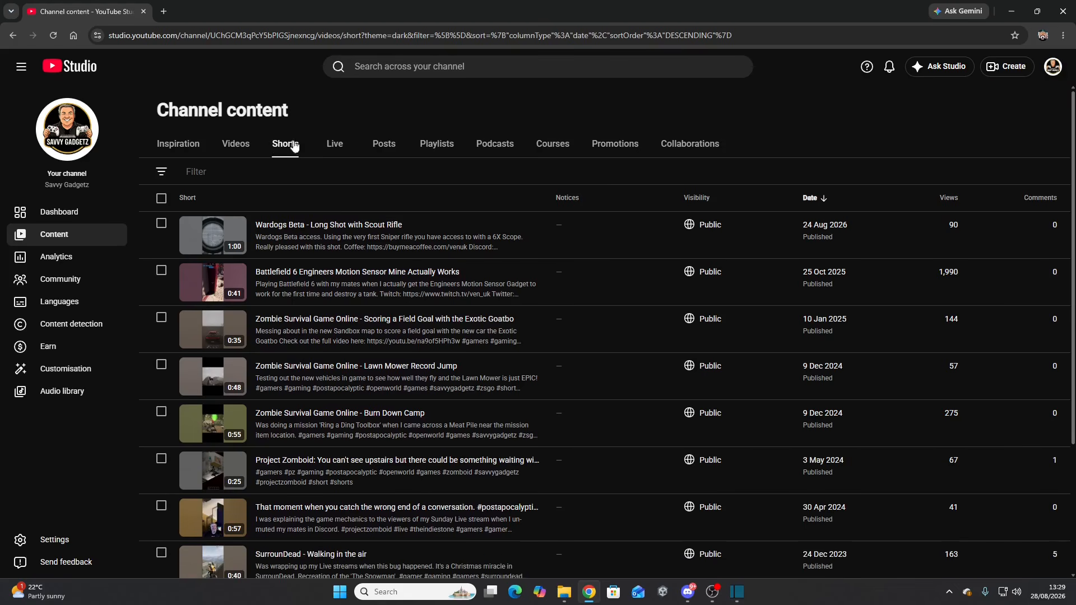